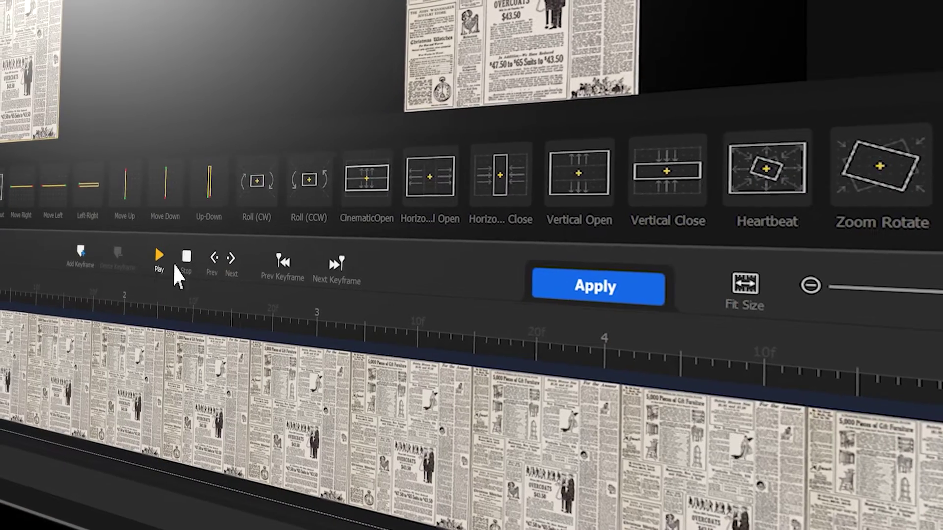
# Step: Apply the Horizontal Open motion preset, then play and pause its preview
pyautogui.moveTo(430, 177)
pyautogui.click(449, 200)
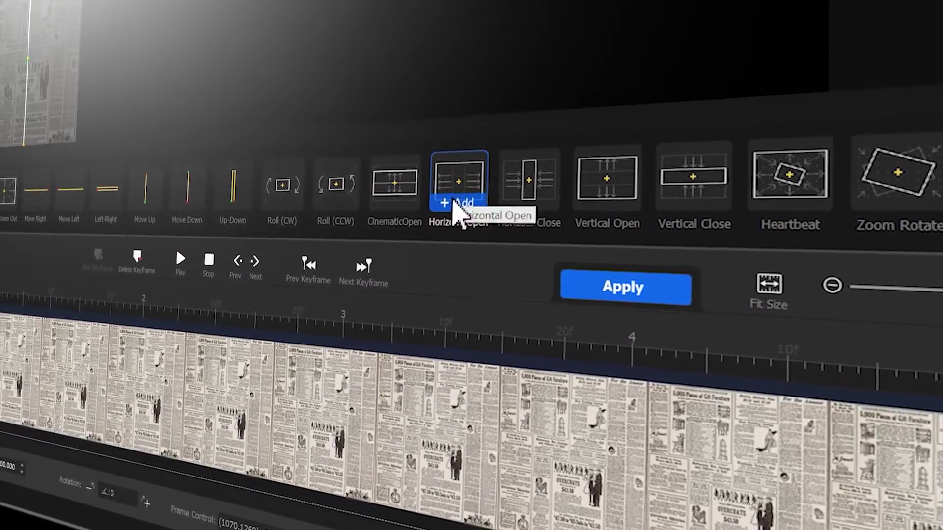
pyautogui.click(182, 260)
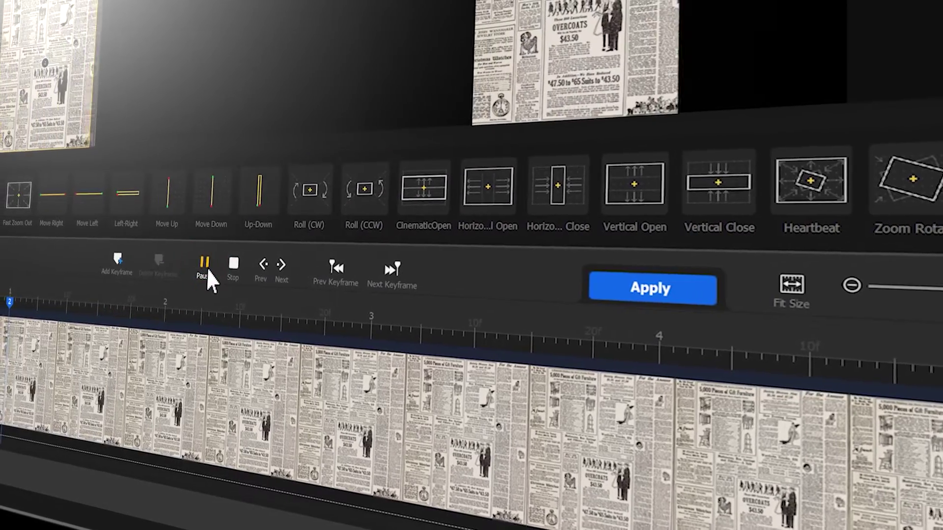
pyautogui.click(221, 270)
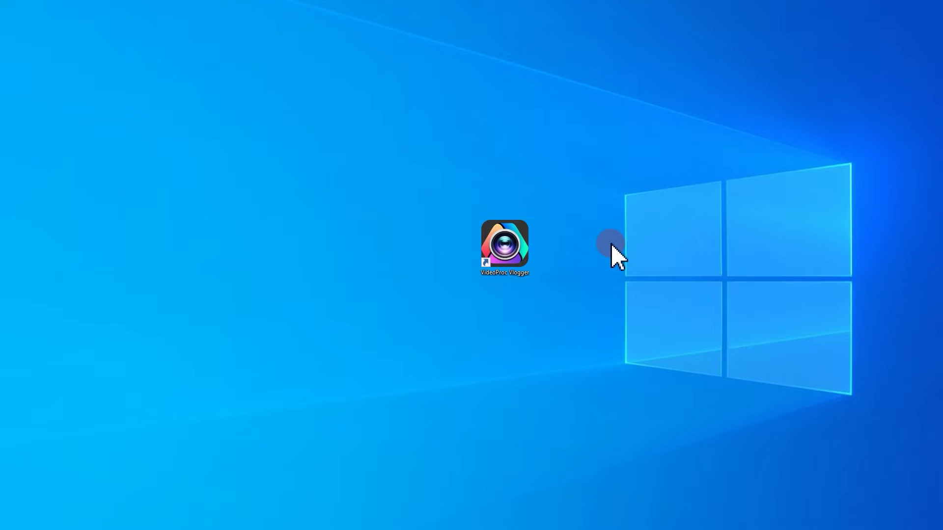
# Step: Launch VideoProc Vlogger from its desktop shortcut
pyautogui.doubleClick(505, 243)
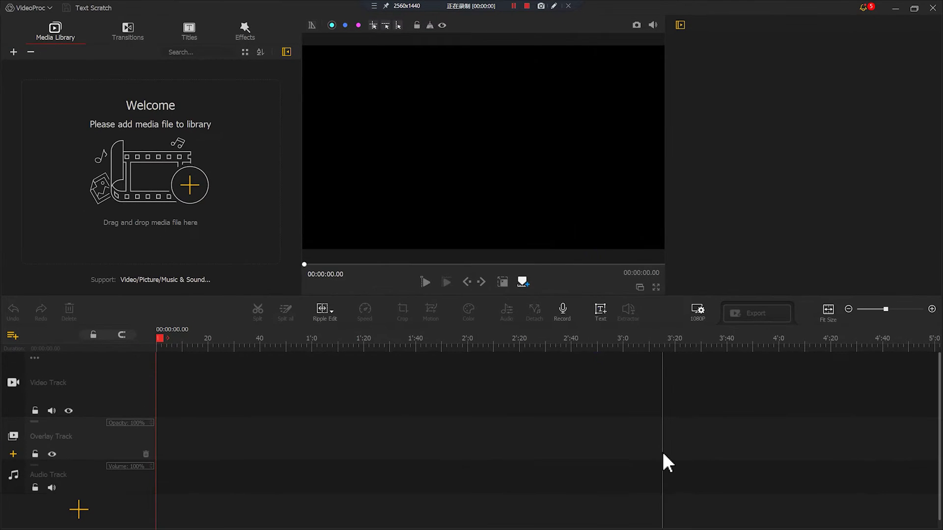
# Step: Add a text clip, delete its 'Text Here' placeholder, and open the 1080P resolution settings
pyautogui.click(600, 309)
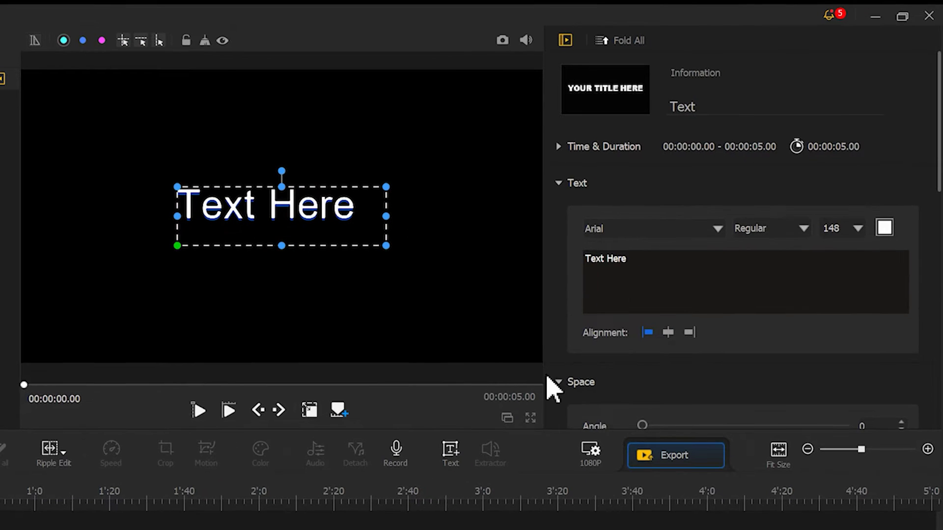
pyautogui.moveTo(632, 260); pyautogui.dragTo(585, 257)
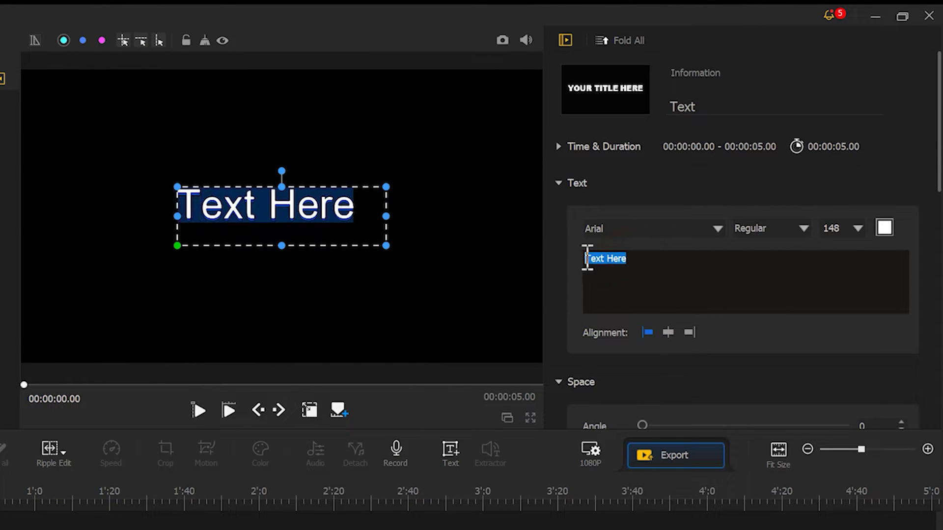
pyautogui.press('BackSpace')
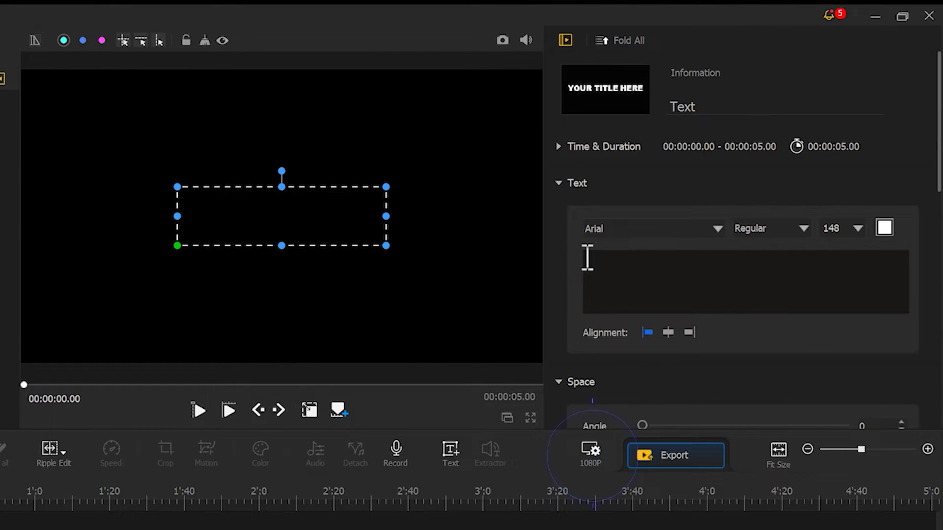
pyautogui.click(590, 452)
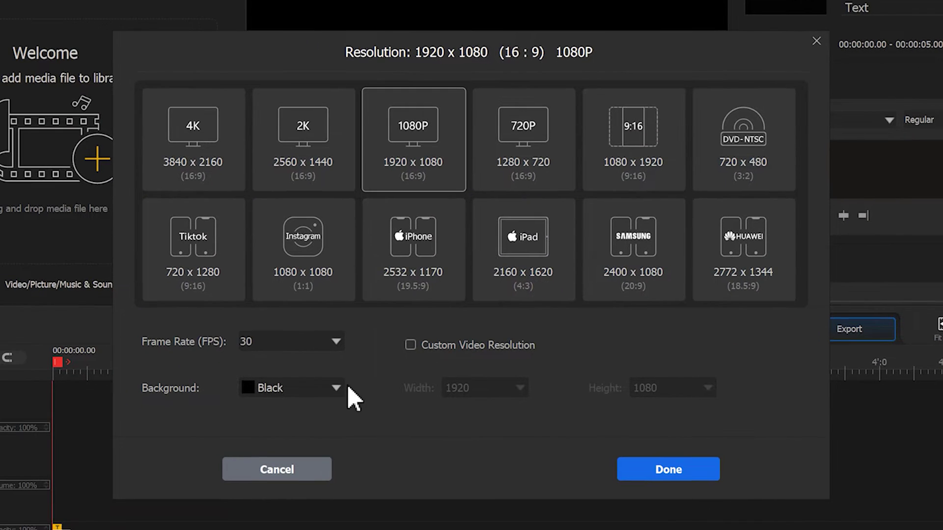
# Step: Set a custom brightened orange (#ed910e) background and confirm the project settings
pyautogui.click(336, 388)
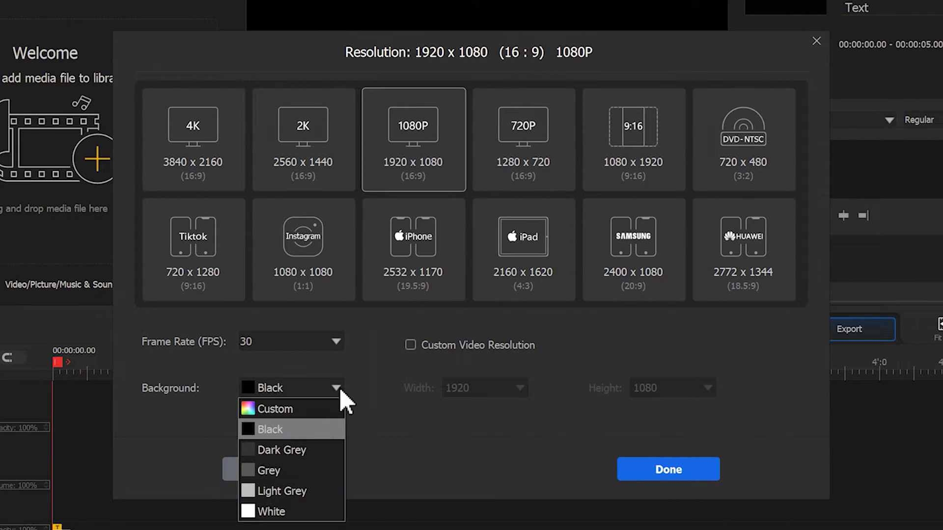
pyautogui.click(297, 409)
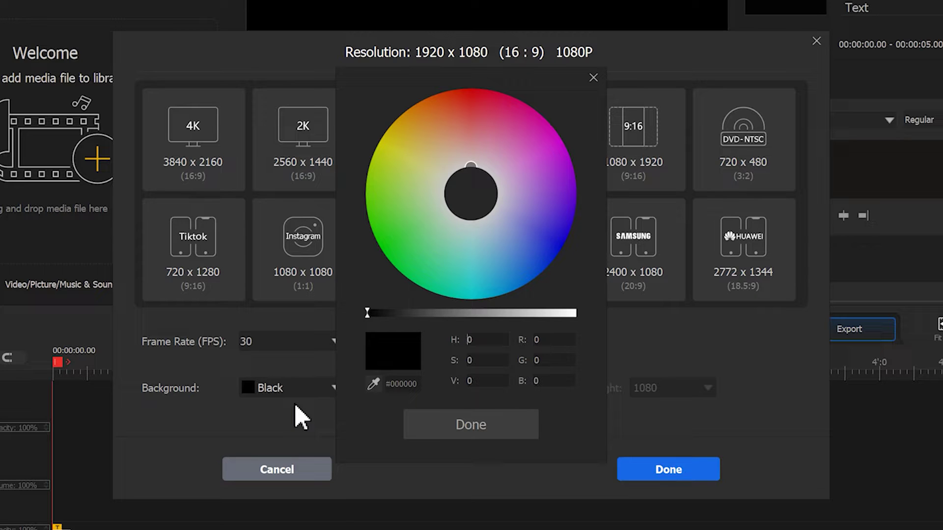
pyautogui.moveTo(440, 143); pyautogui.dragTo(414, 112)
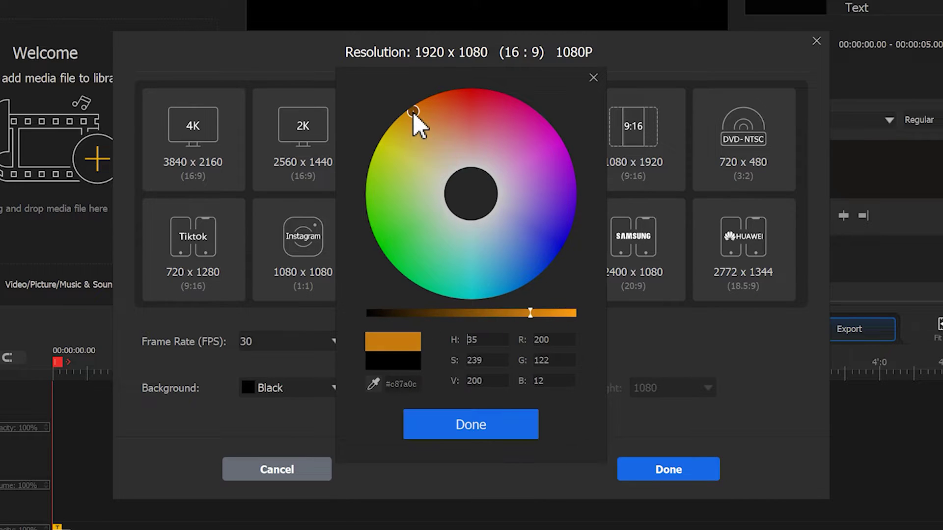
pyautogui.moveTo(530, 314); pyautogui.dragTo(561, 313)
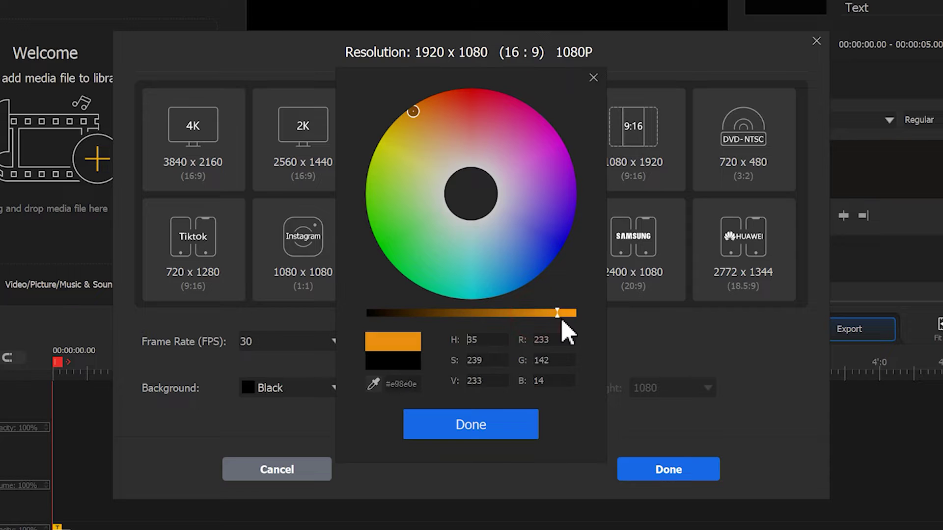
pyautogui.click(500, 434)
pyautogui.click(648, 463)
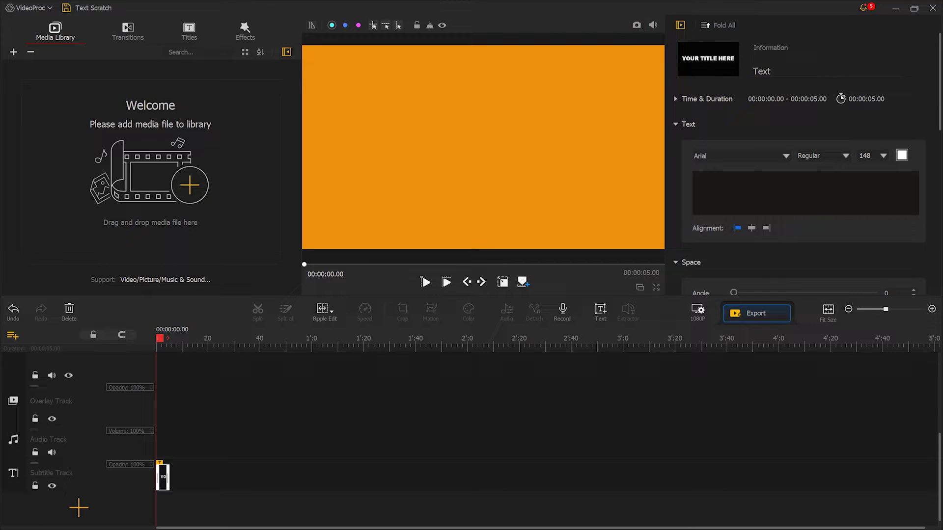
# Step: Save the orange frame as Text Scratch, then place the newspaper on the video track at full width
pyautogui.moveTo(634, 162); pyautogui.dragTo(94, 168)
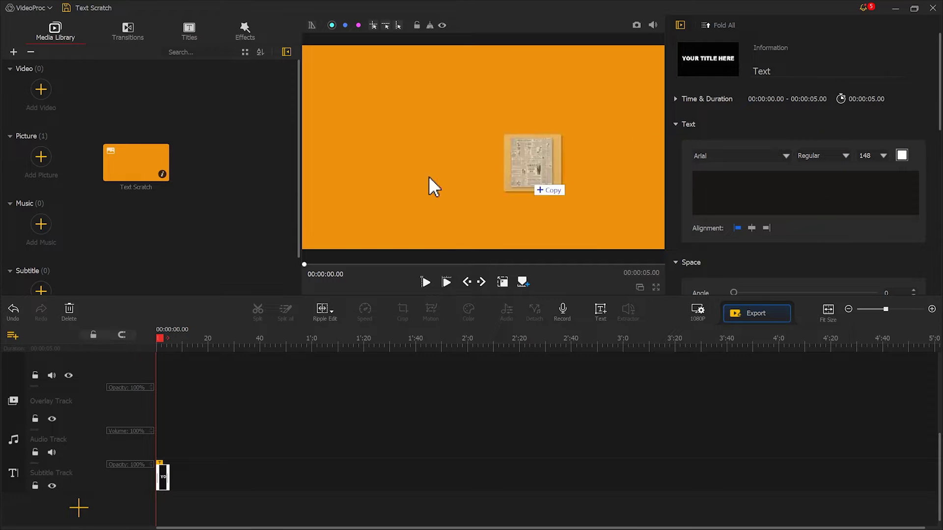
pyautogui.moveTo(515, 176); pyautogui.dragTo(241, 175)
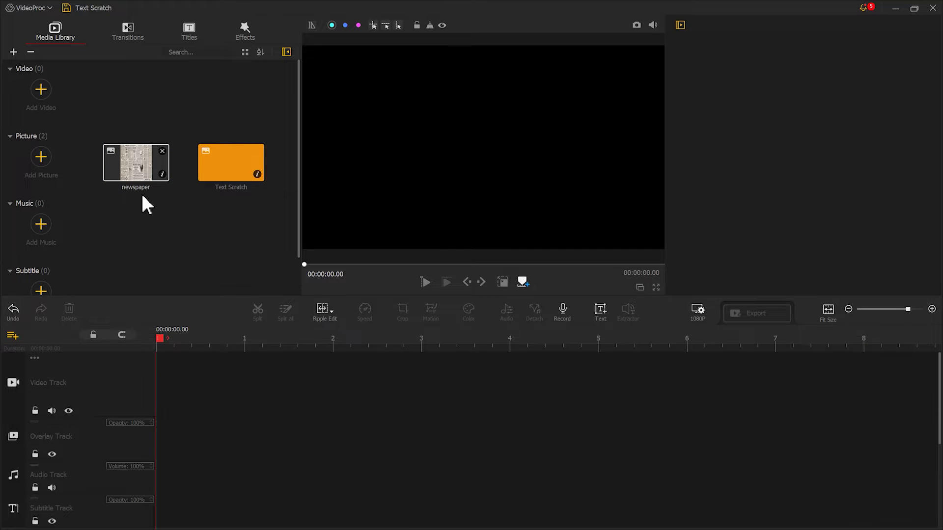
pyautogui.moveTo(137, 174); pyautogui.dragTo(178, 372)
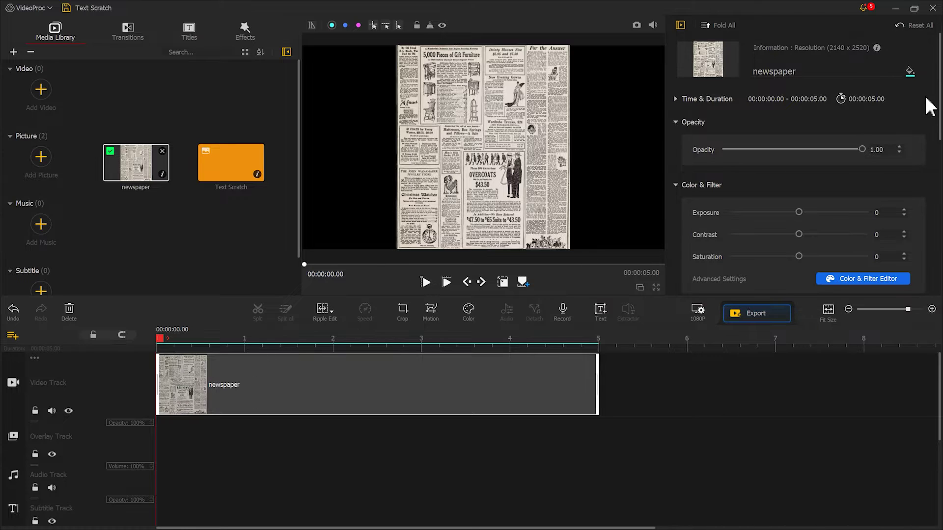
pyautogui.moveTo(938, 88); pyautogui.dragTo(934, 191)
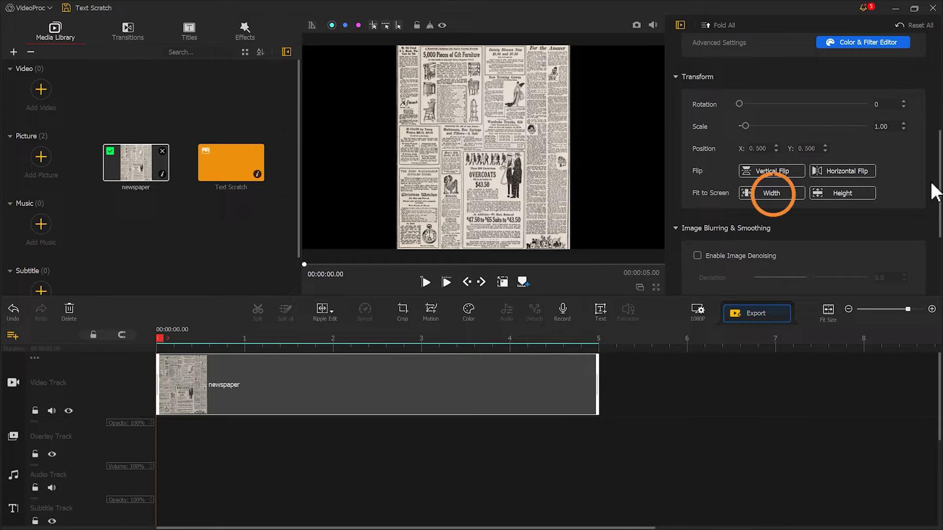
pyautogui.click(783, 189)
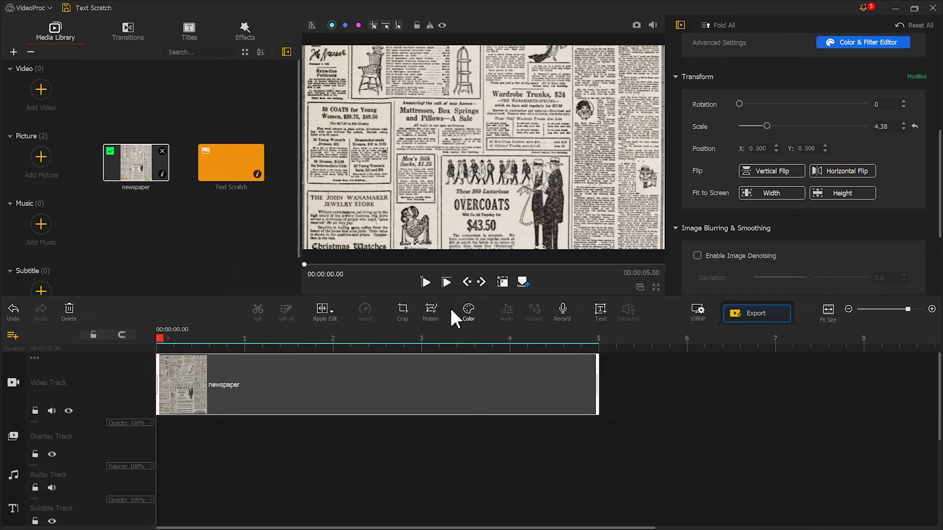
pyautogui.click(431, 311)
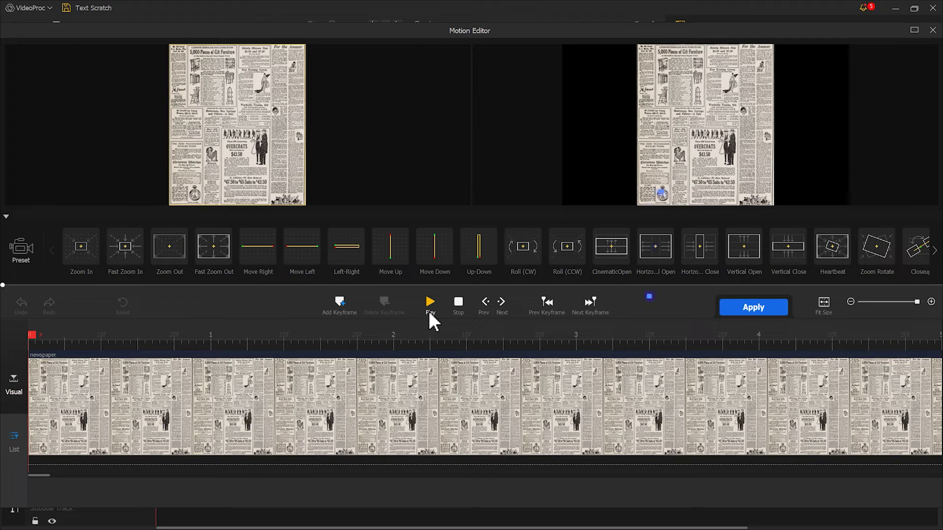
pyautogui.moveTo(655, 251)
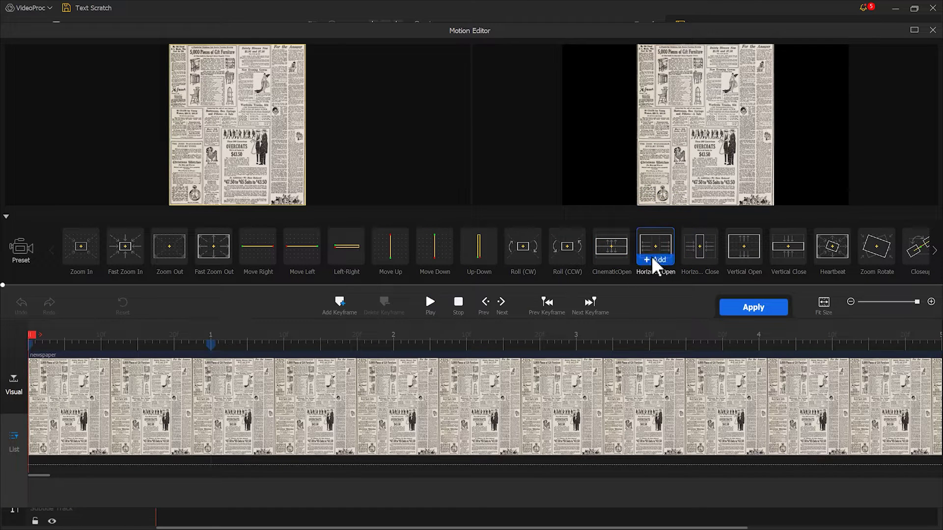
# Step: Add the Horizontal Open motion preset to the newspaper clip, then play and pause it
pyautogui.click(655, 260)
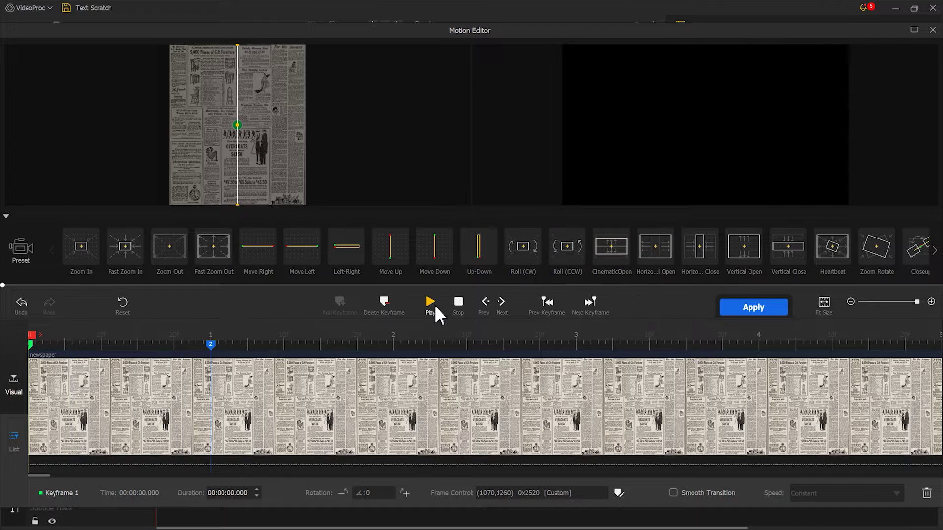
pyautogui.click(431, 302)
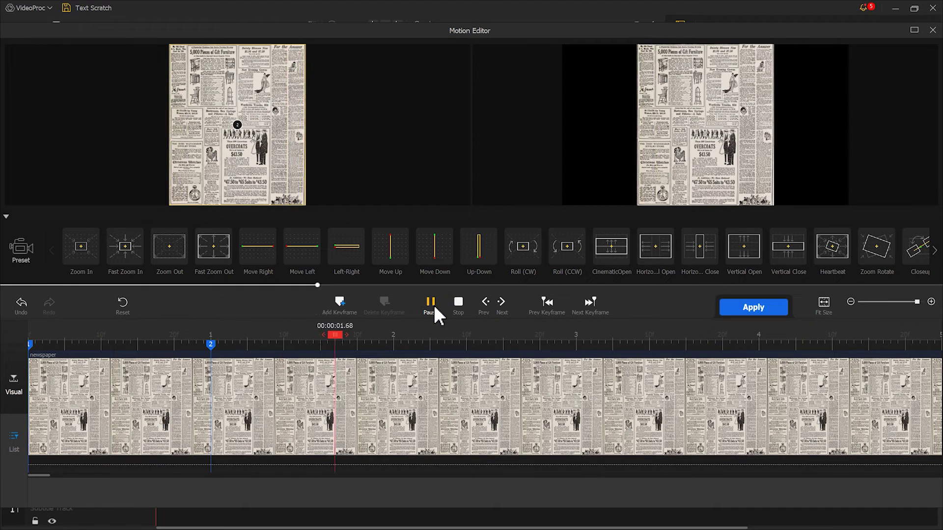
pyautogui.click(431, 302)
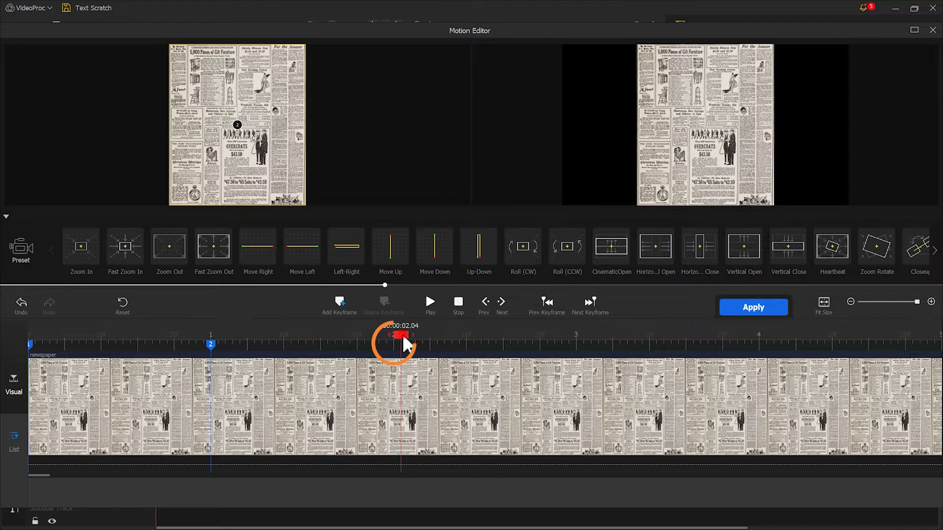
# Step: Add a keyframe at 2 seconds and shrink the frame to zoom into the newspaper
pyautogui.moveTo(404, 341); pyautogui.dragTo(398, 340)
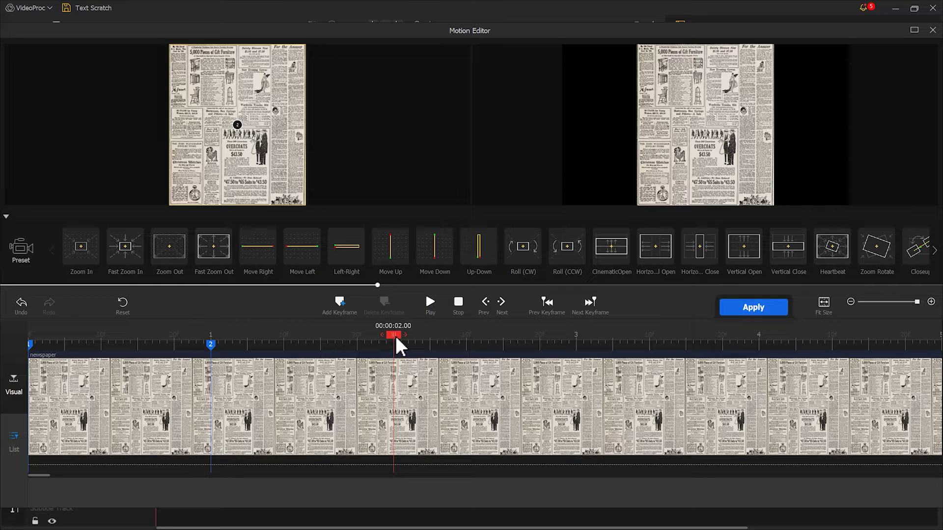
pyautogui.click(342, 303)
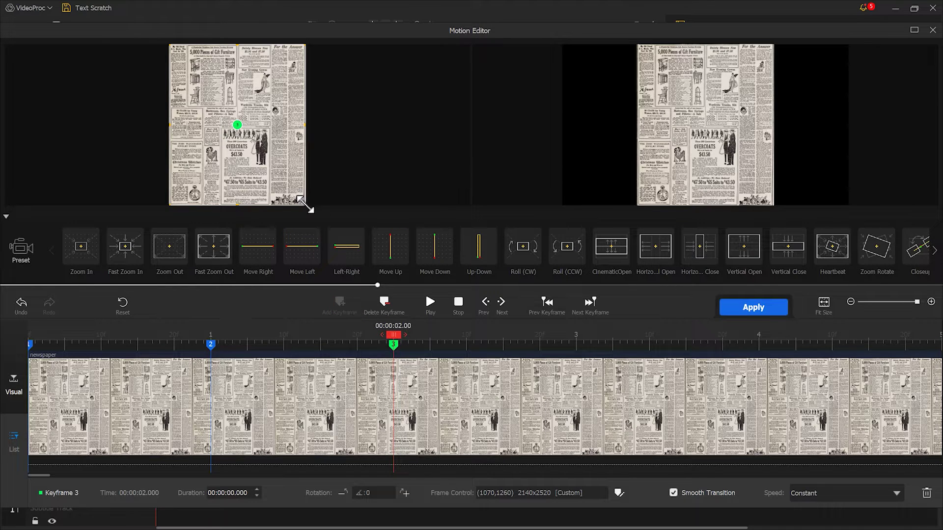
pyautogui.moveTo(303, 205)
pyautogui.mouseDown()
pyautogui.moveTo(243, 100)
pyautogui.moveTo(268, 140)
pyautogui.mouseUp()
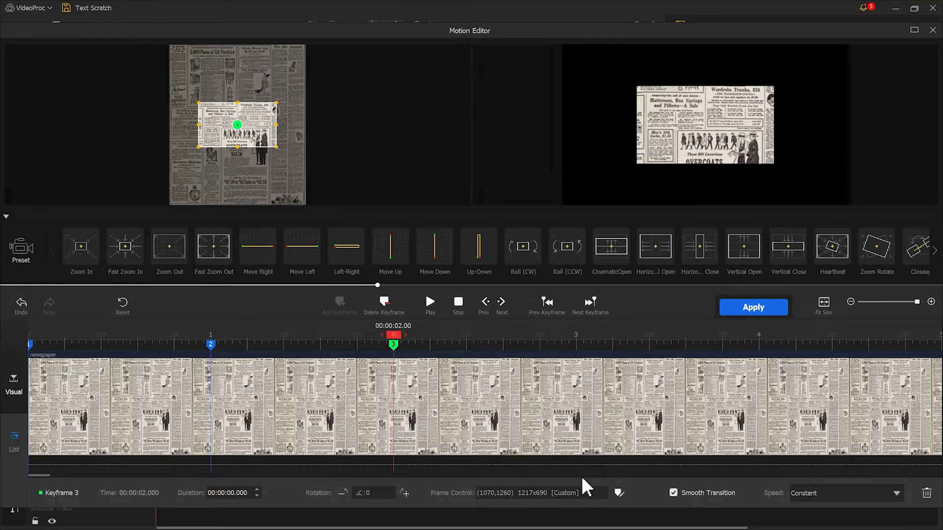
# Step: Keep Original aspect ratio, move the frame onto the headline, and use Speed Down
pyautogui.click(587, 492)
pyautogui.click(648, 365)
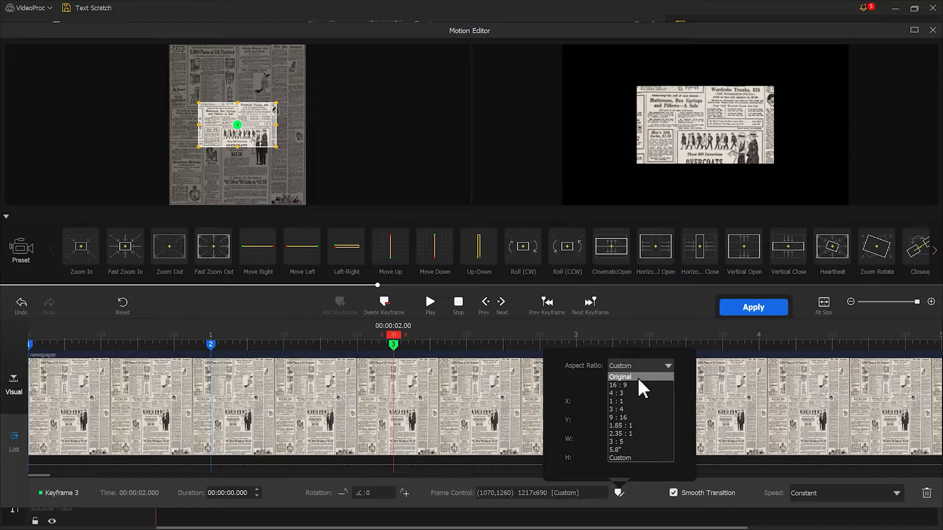
pyautogui.click(641, 377)
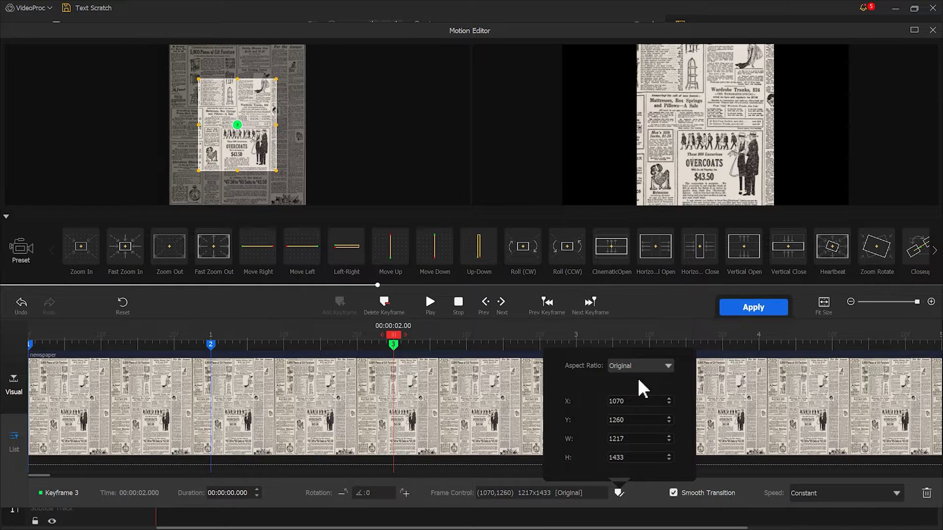
pyautogui.moveTo(254, 142); pyautogui.dragTo(235, 131)
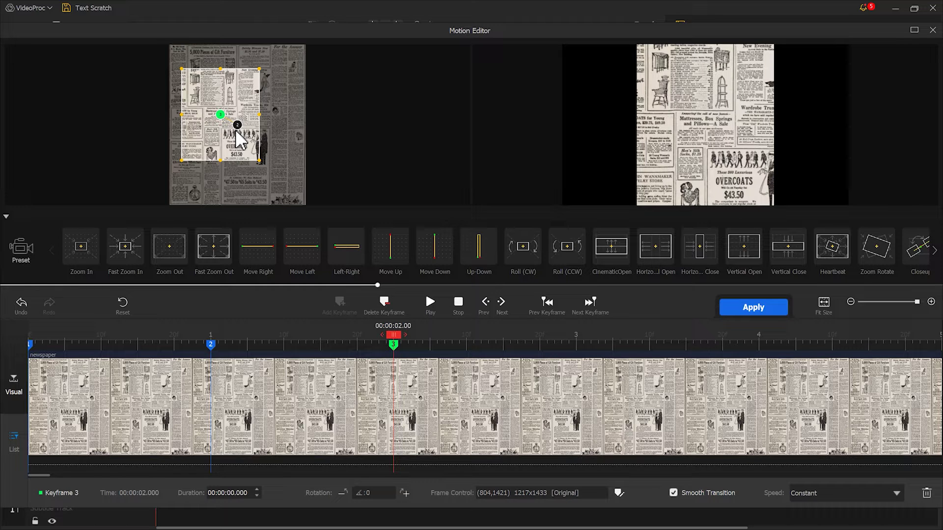
pyautogui.scroll(-5, 237, 131)
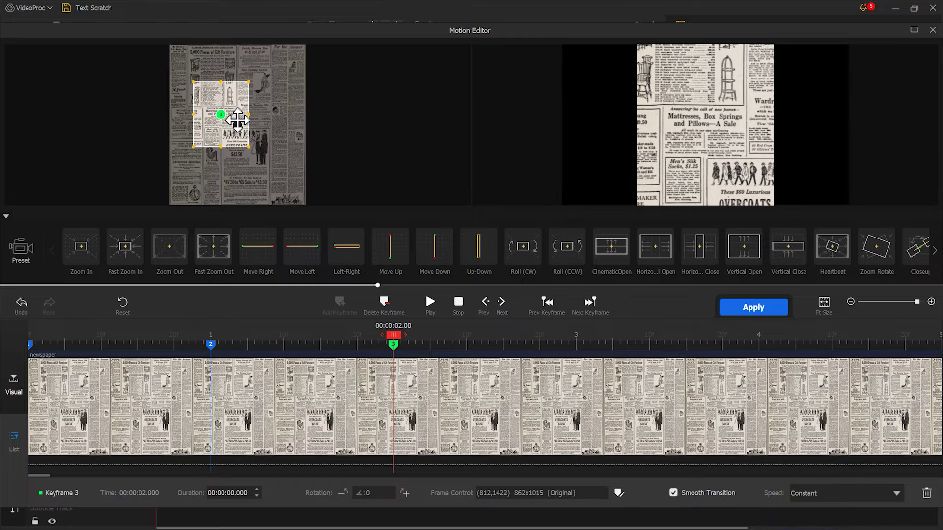
pyautogui.click(838, 495)
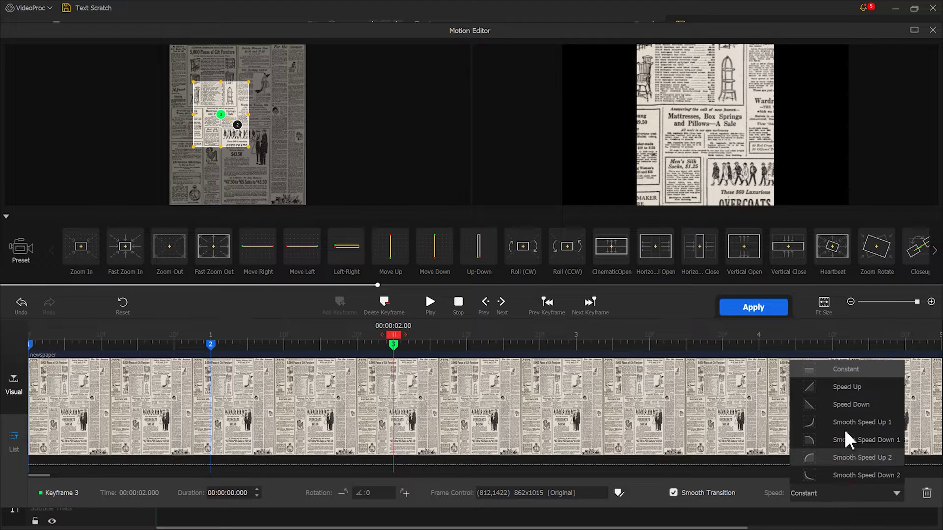
pyautogui.click(844, 409)
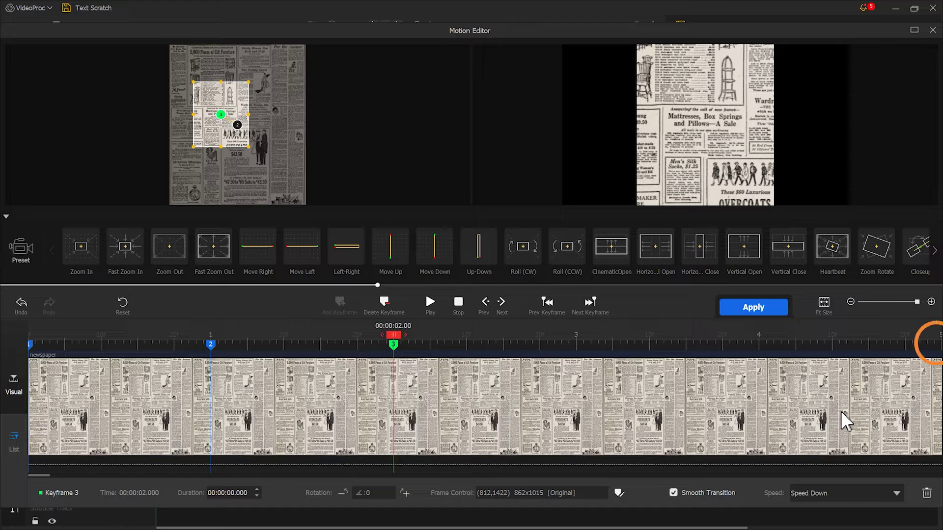
# Step: Add a final keyframe at 00:00:05.00 and apply the motion
pyautogui.moveTo(394, 337); pyautogui.dragTo(935, 337)
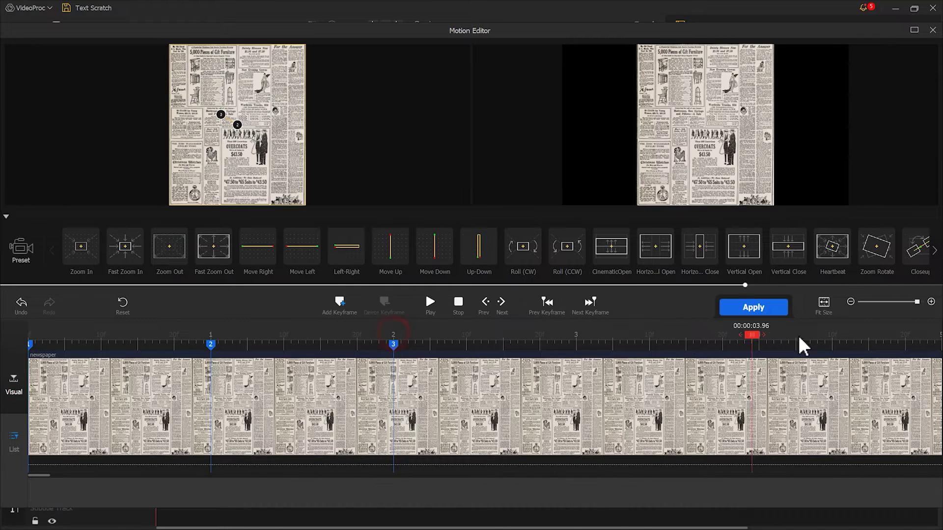
pyautogui.click(339, 302)
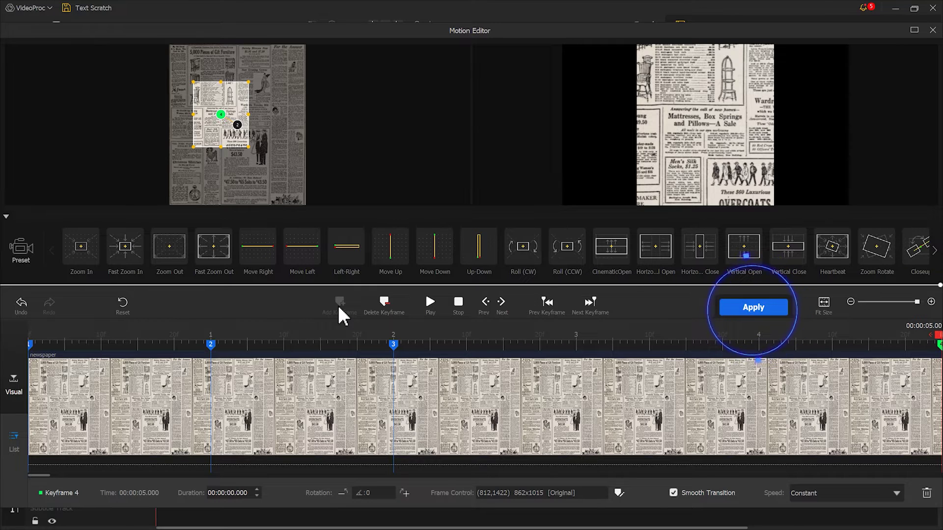
pyautogui.click(753, 307)
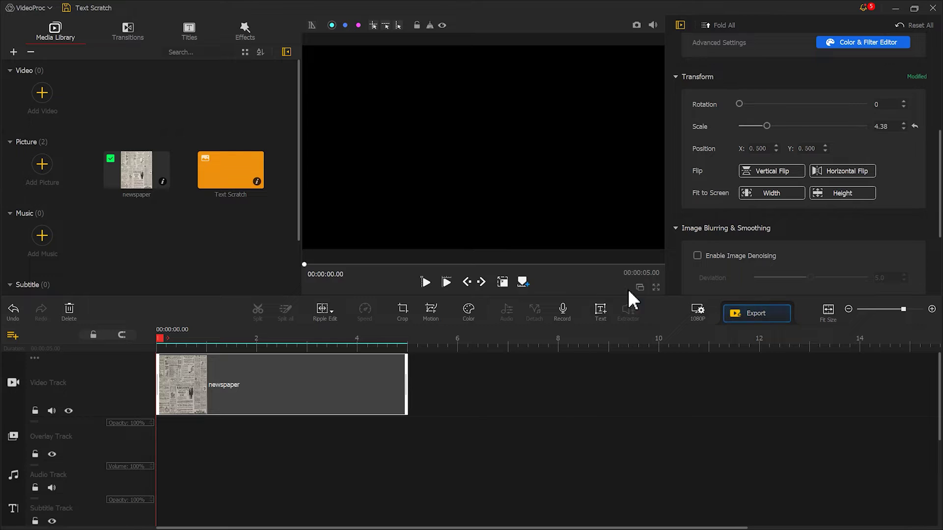
# Step: Preview the zoom, then place the Text Scratch image on the overlay track
pyautogui.click(428, 283)
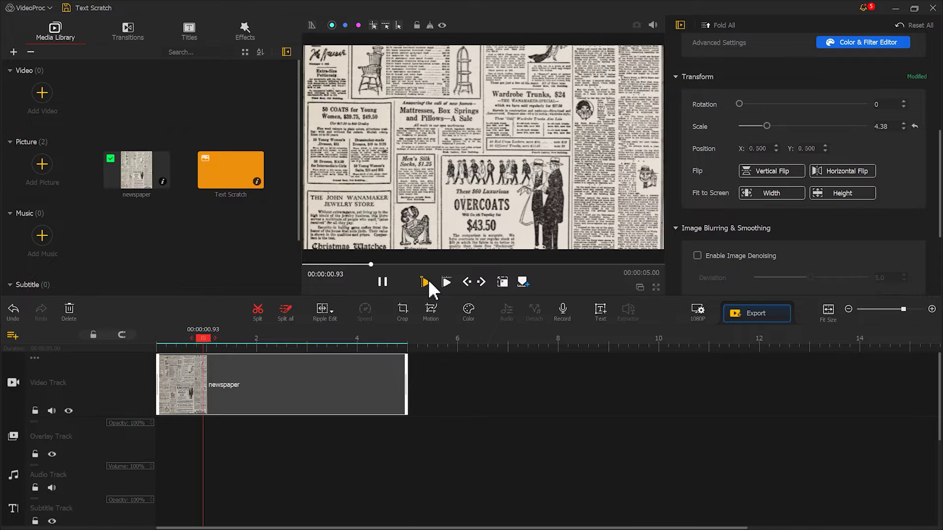
pyautogui.click(382, 282)
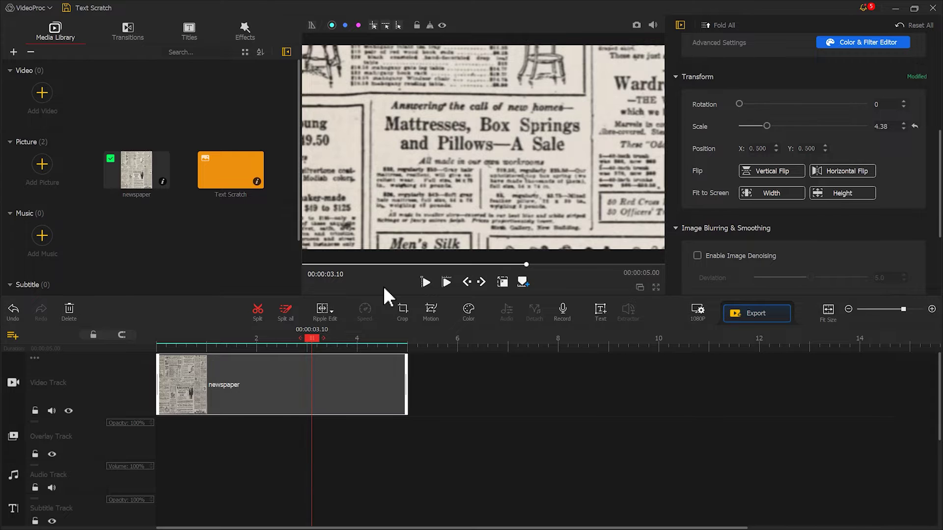
pyautogui.moveTo(221, 173)
pyautogui.mouseDown()
pyautogui.moveTo(184, 442)
pyautogui.moveTo(155, 442)
pyautogui.mouseUp()
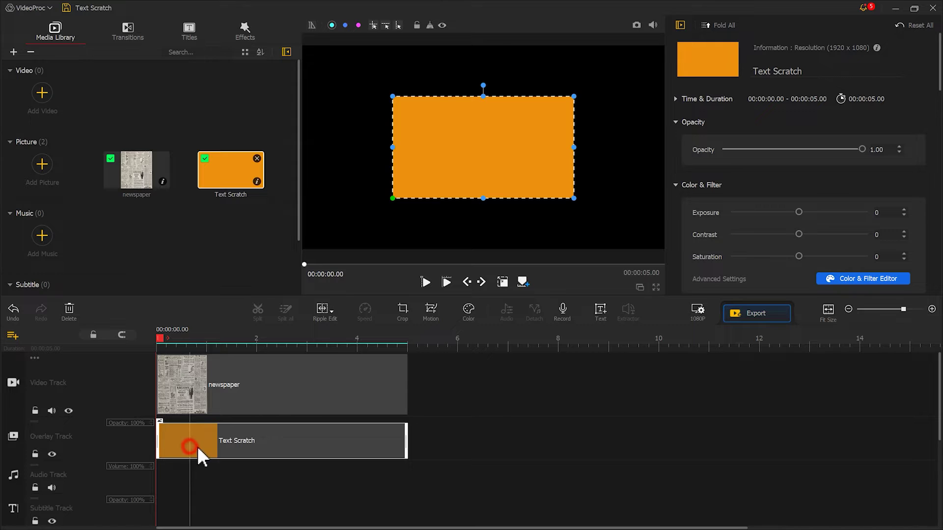
# Step: Start the Text Scratch overlay at 00:00:02.00 and give it the Multiply blend mode
pyautogui.moveTo(191, 447); pyautogui.dragTo(294, 453)
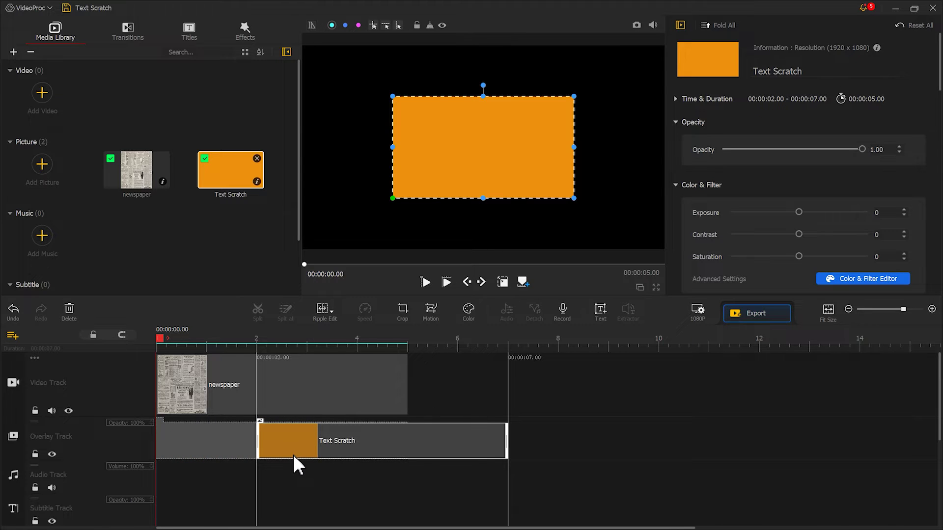
pyautogui.click(297, 464)
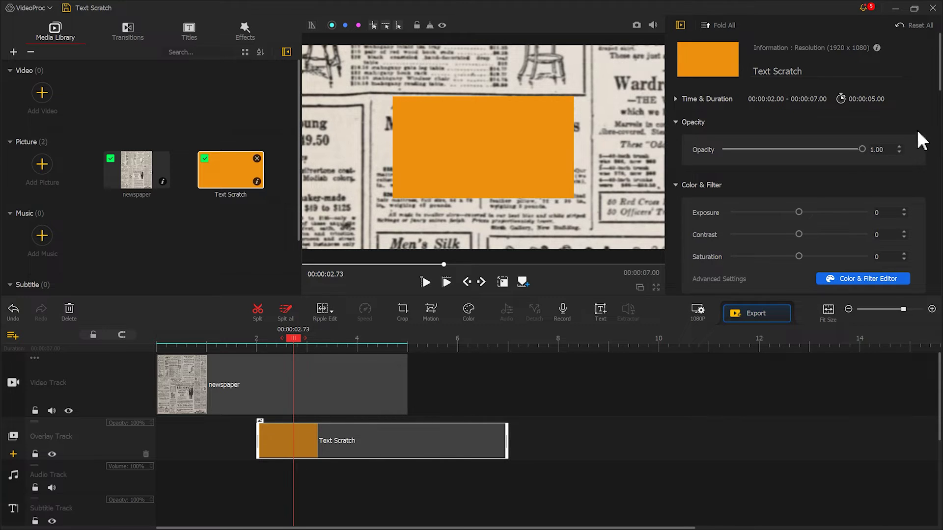
pyautogui.moveTo(939, 56); pyautogui.dragTo(933, 287)
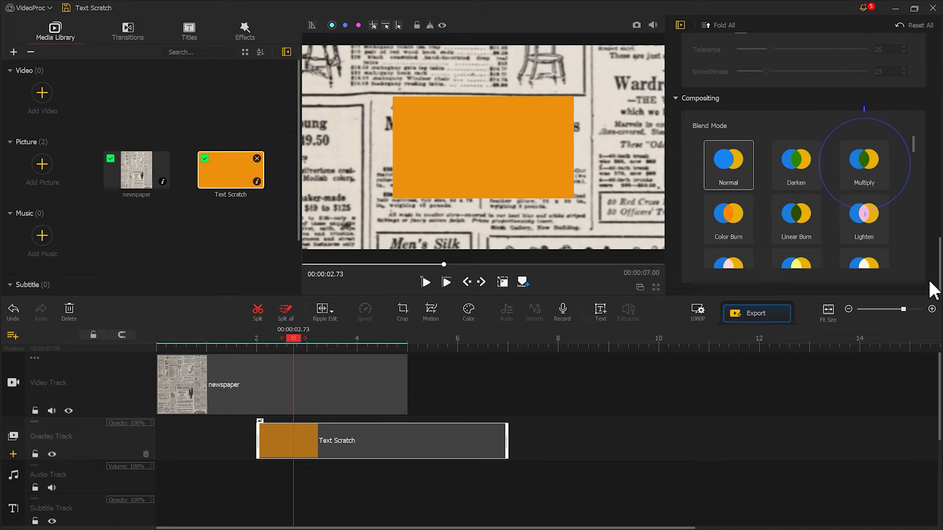
pyautogui.click(858, 165)
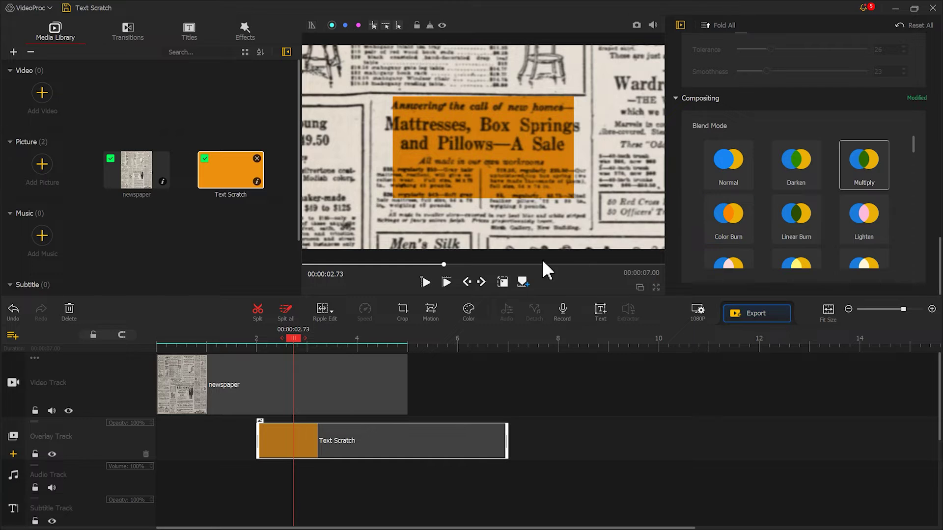
# Step: Resize the orange bar to cover the 'Mattresses, Box Springs' headline line
pyautogui.click(503, 282)
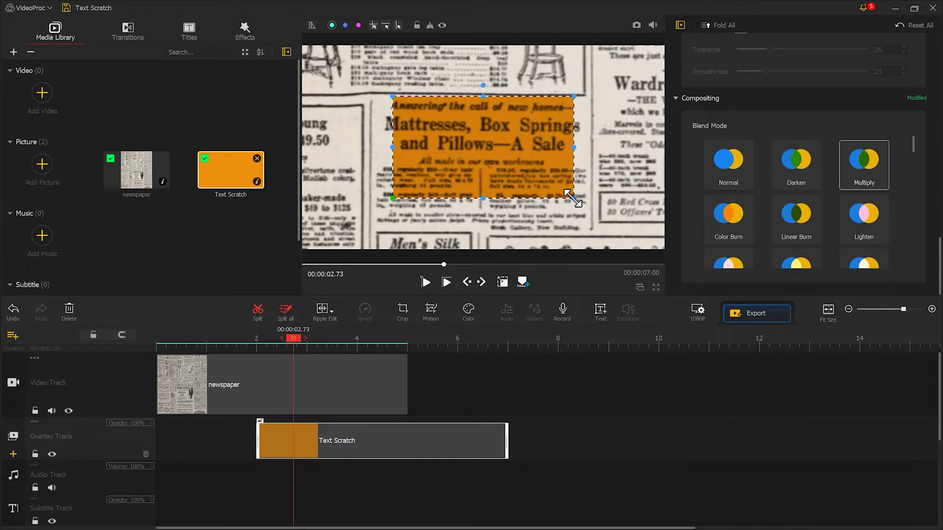
pyautogui.moveTo(570, 195); pyautogui.dragTo(515, 167)
pyautogui.moveTo(479, 125)
pyautogui.mouseDown()
pyautogui.moveTo(465, 142)
pyautogui.moveTo(584, 145)
pyautogui.mouseUp()
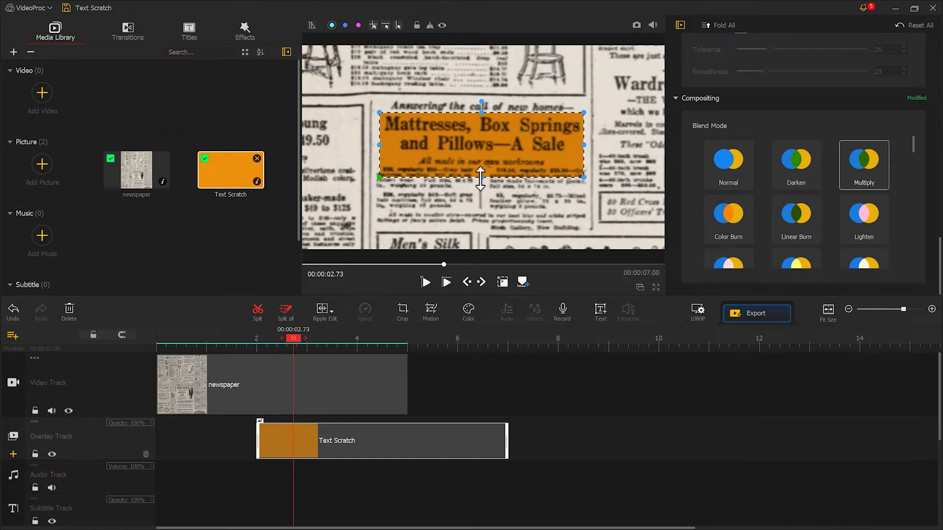
pyautogui.moveTo(480, 179); pyautogui.dragTo(487, 135)
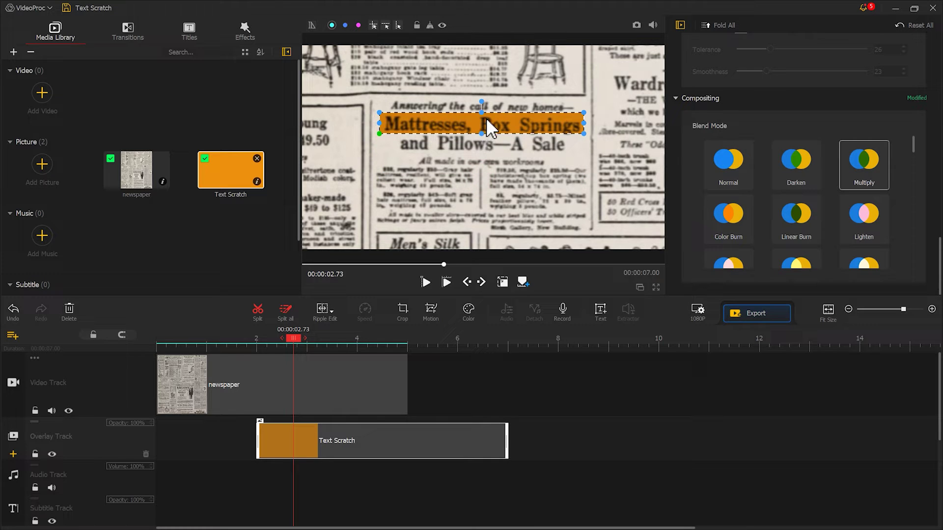
pyautogui.moveTo(482, 115); pyautogui.dragTo(483, 110)
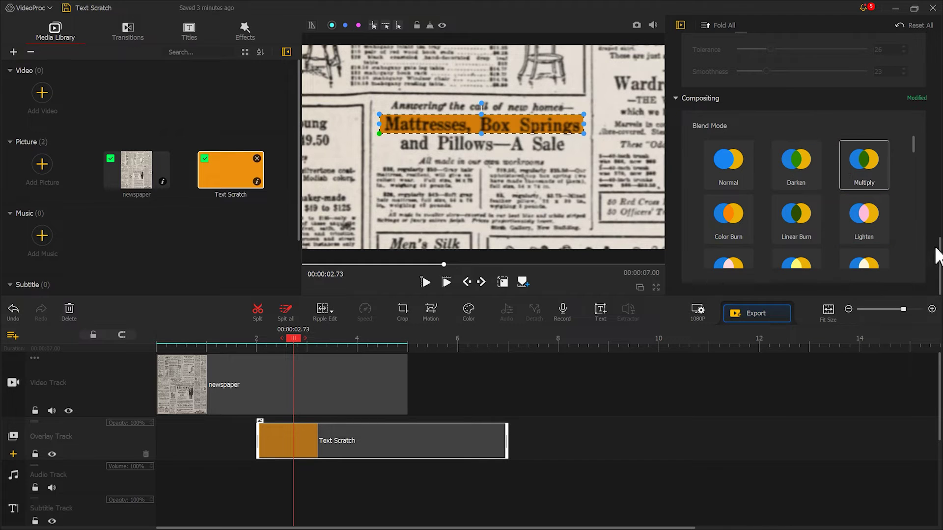
# Step: Lower the orange bar's opacity to 0.73
pyautogui.moveTo(937, 250); pyautogui.dragTo(937, 45)
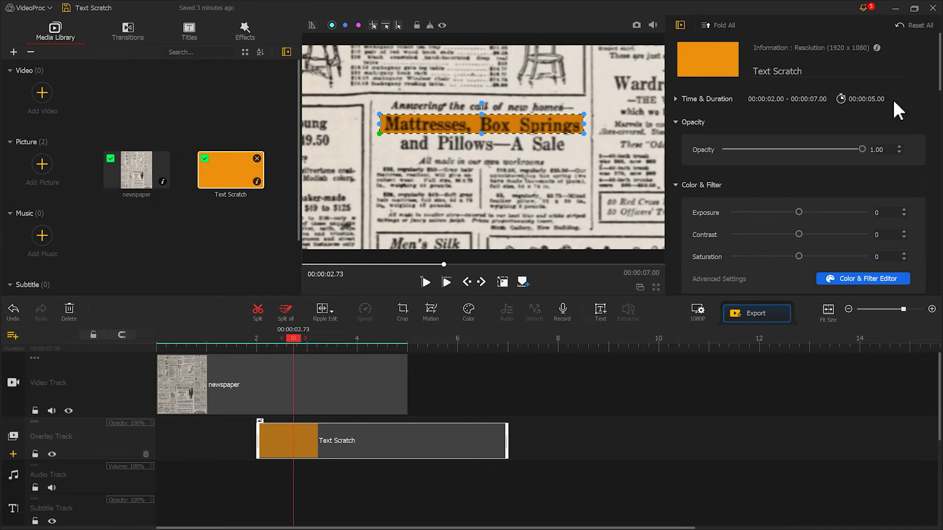
pyautogui.moveTo(862, 150); pyautogui.dragTo(824, 149)
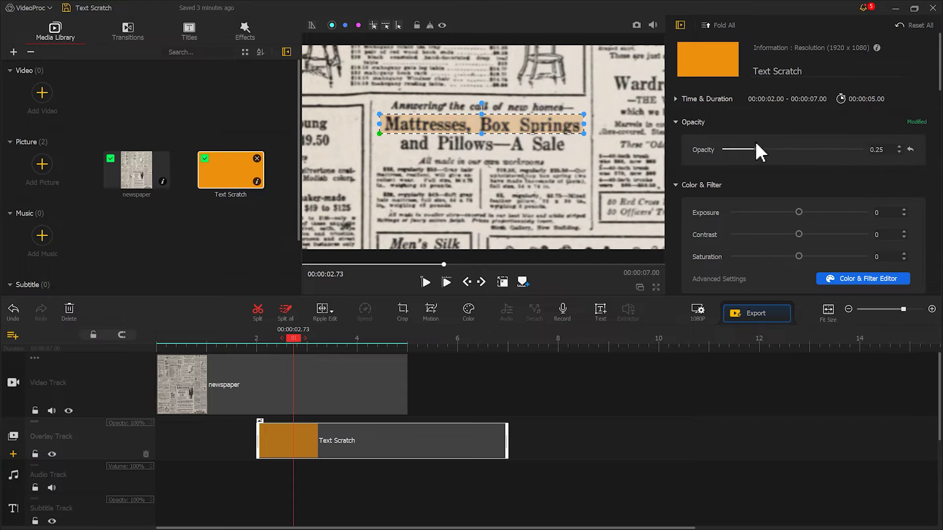
pyautogui.click(470, 311)
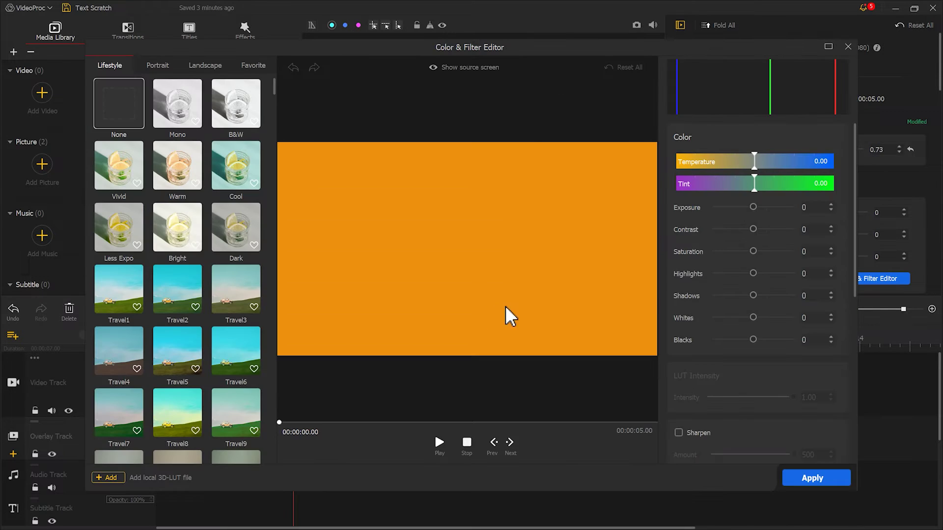
pyautogui.moveTo(855, 214); pyautogui.dragTo(855, 351)
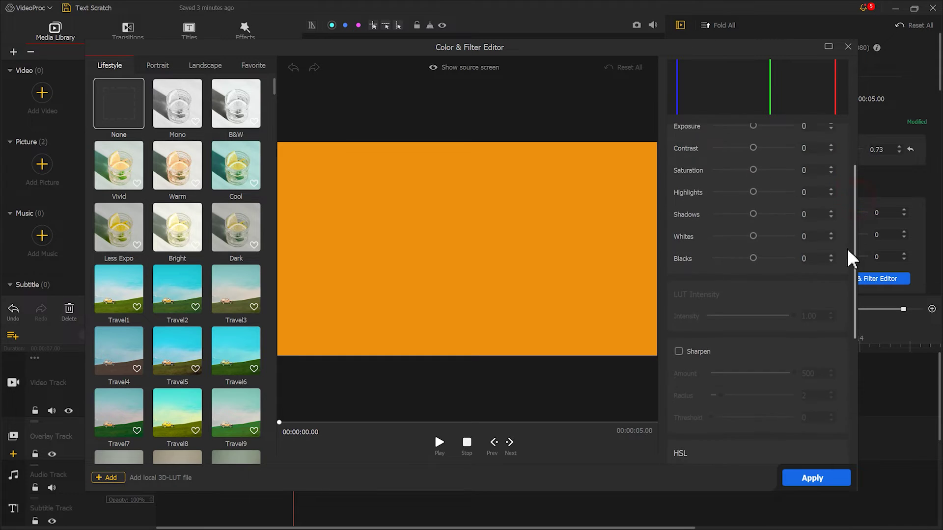
# Step: Apply orange-range HSL of hue 56, saturation 22 and luminance 56 to the bar
pyautogui.click(700, 260)
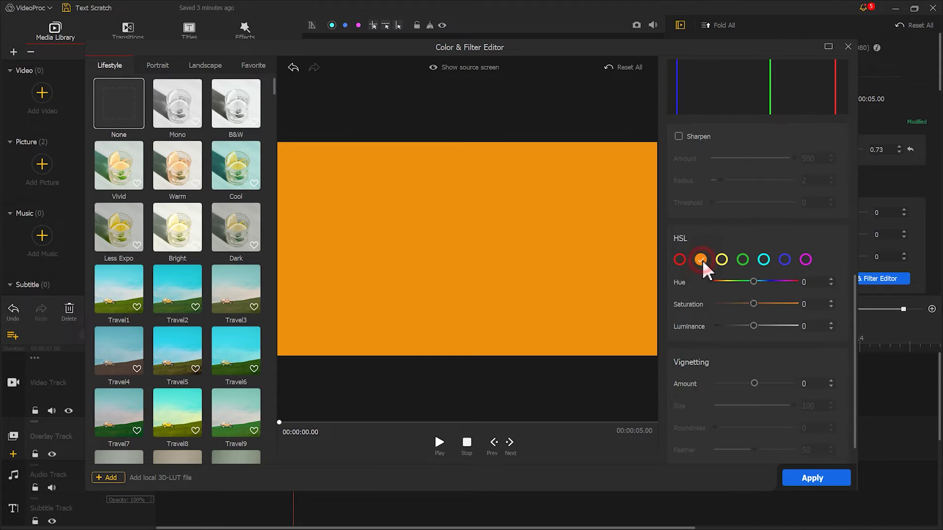
pyautogui.moveTo(753, 282); pyautogui.dragTo(777, 282)
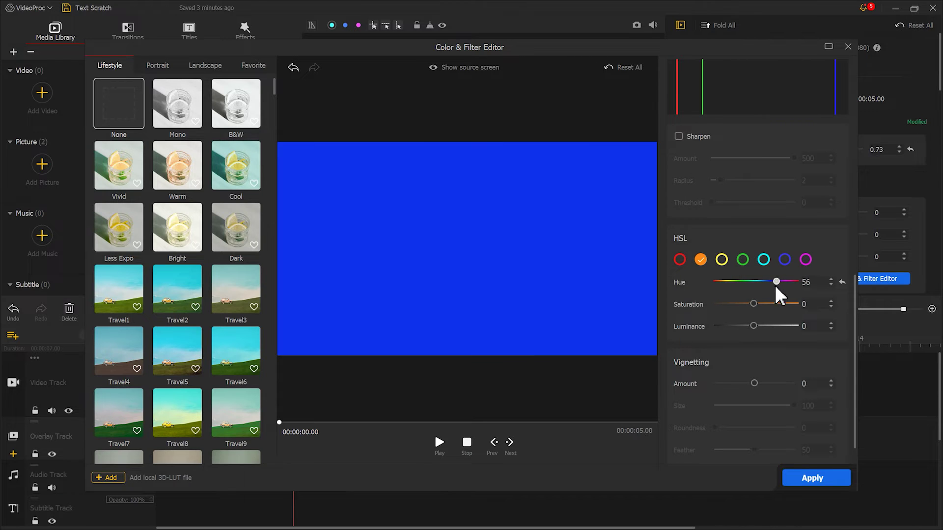
pyautogui.moveTo(753, 304); pyautogui.dragTo(768, 326)
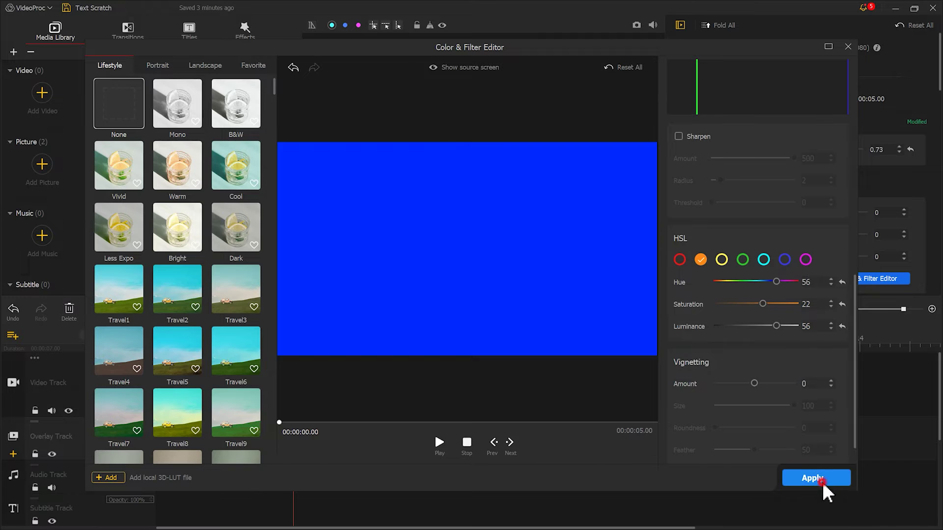
pyautogui.click(813, 478)
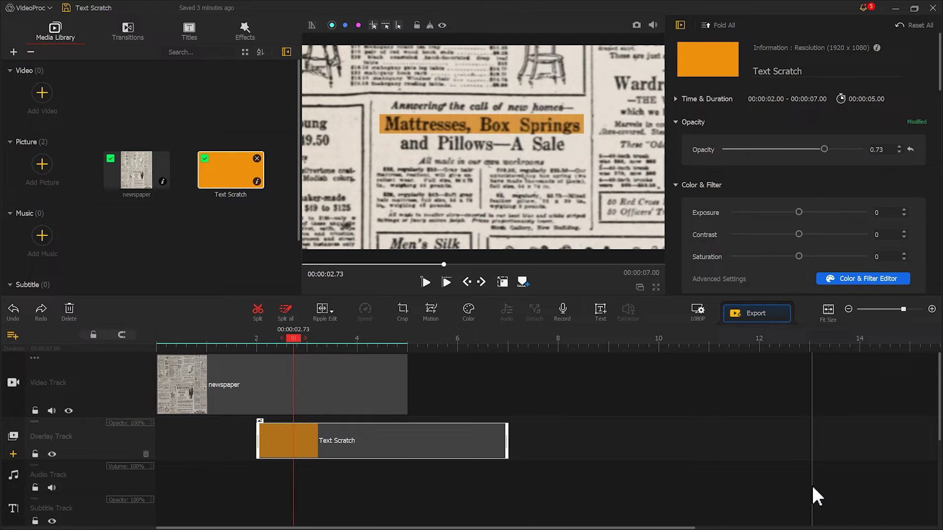
# Step: Add motion keyframes for the orange bar at 0 and at 1 second
pyautogui.click(432, 311)
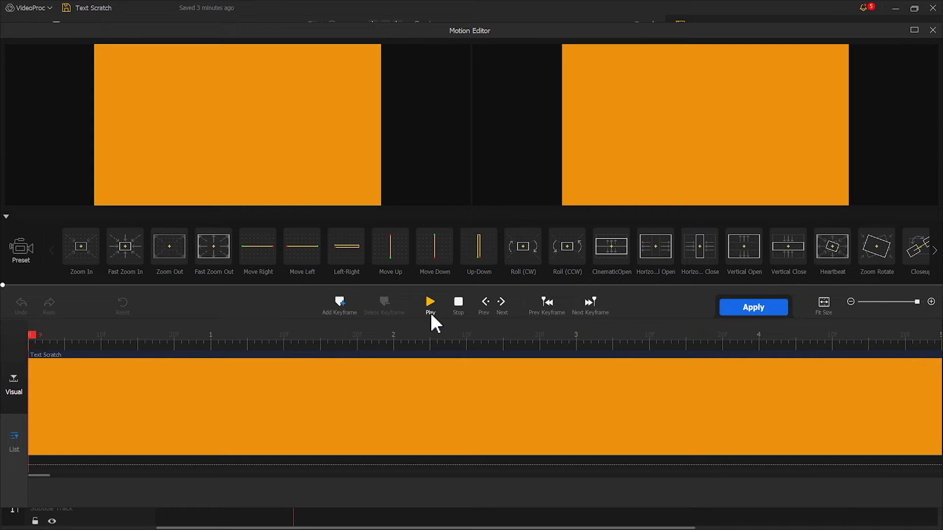
pyautogui.click(342, 303)
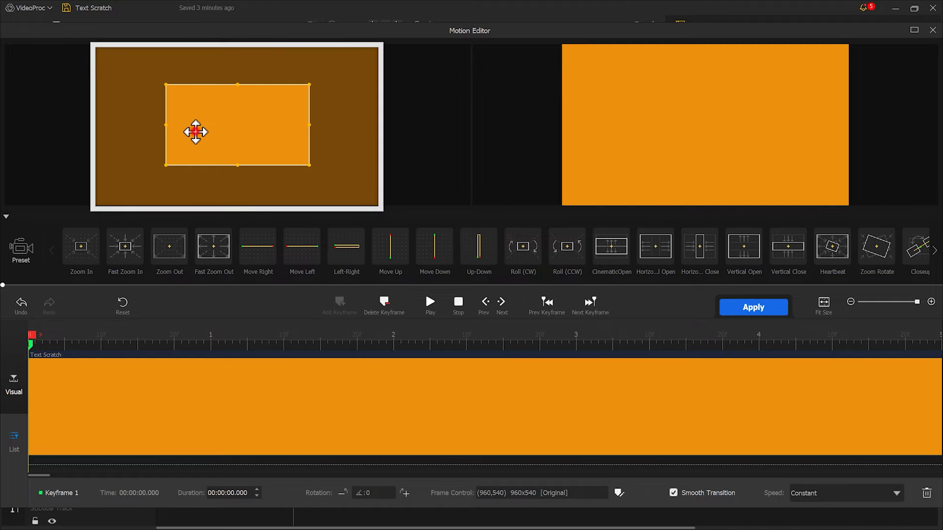
pyautogui.moveTo(195, 132); pyautogui.dragTo(127, 89)
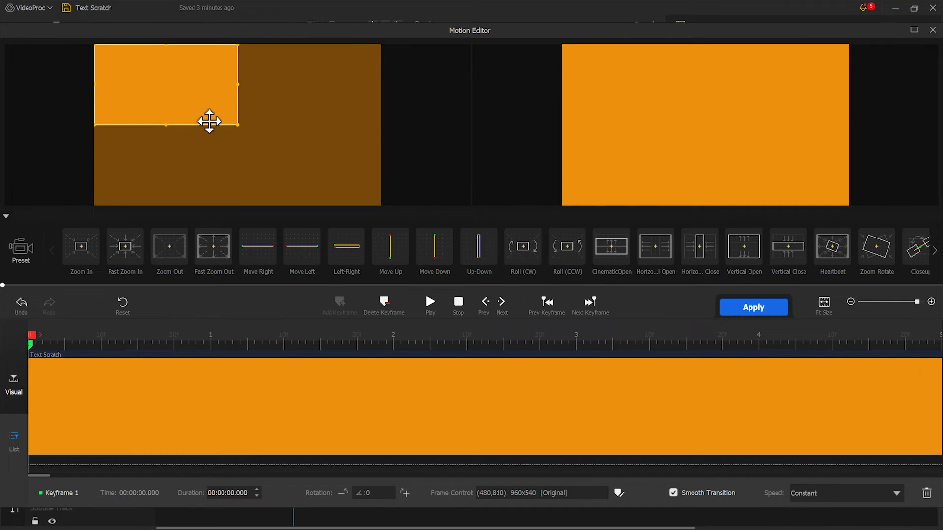
pyautogui.moveTo(238, 126); pyautogui.dragTo(338, 201)
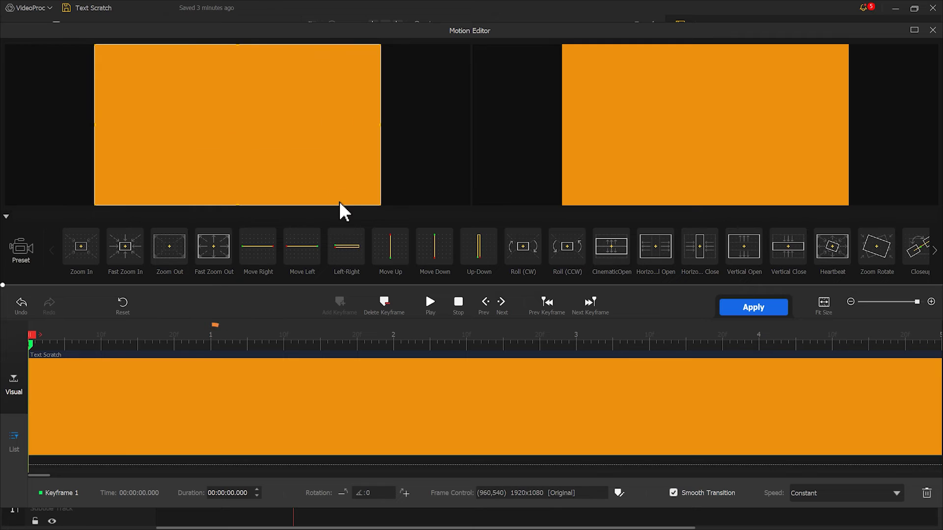
pyautogui.click(209, 346)
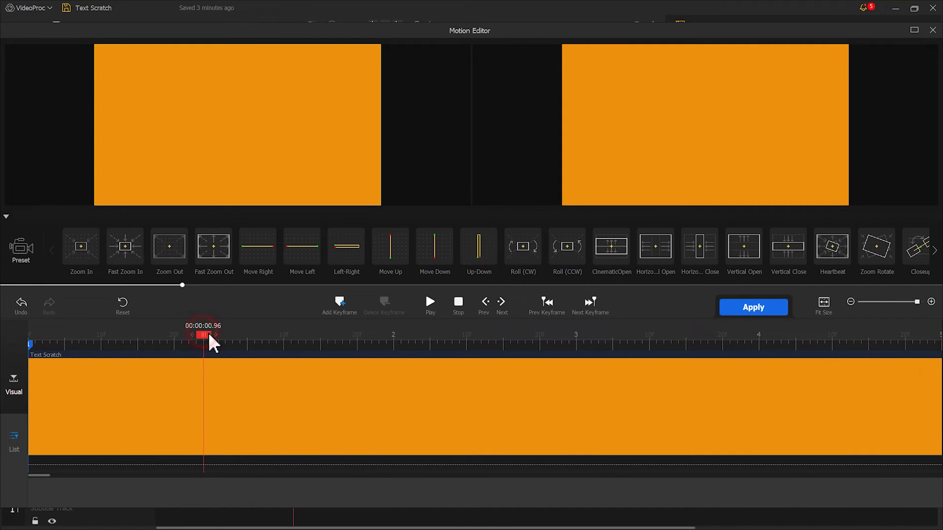
pyautogui.click(339, 303)
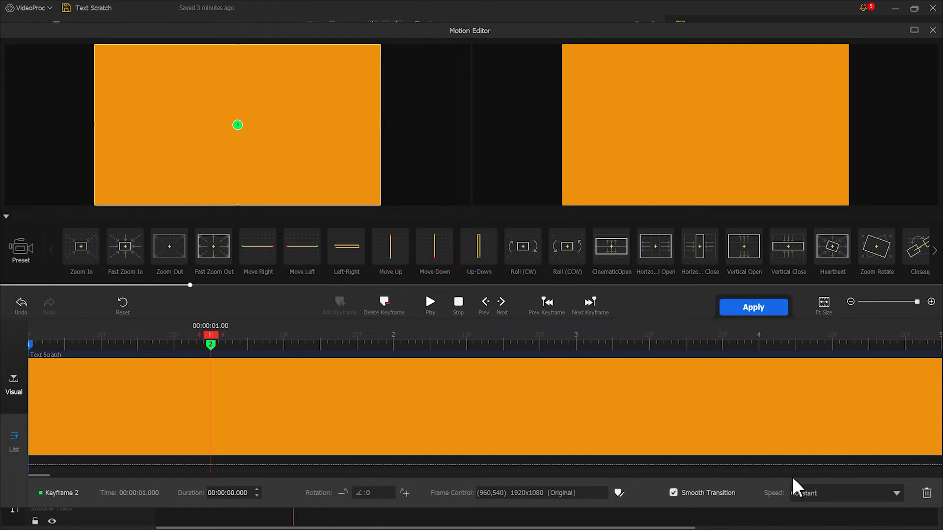
# Step: Apply Speed Down easing, with the bar starting fully off-screen at the first keyframe
pyautogui.click(824, 491)
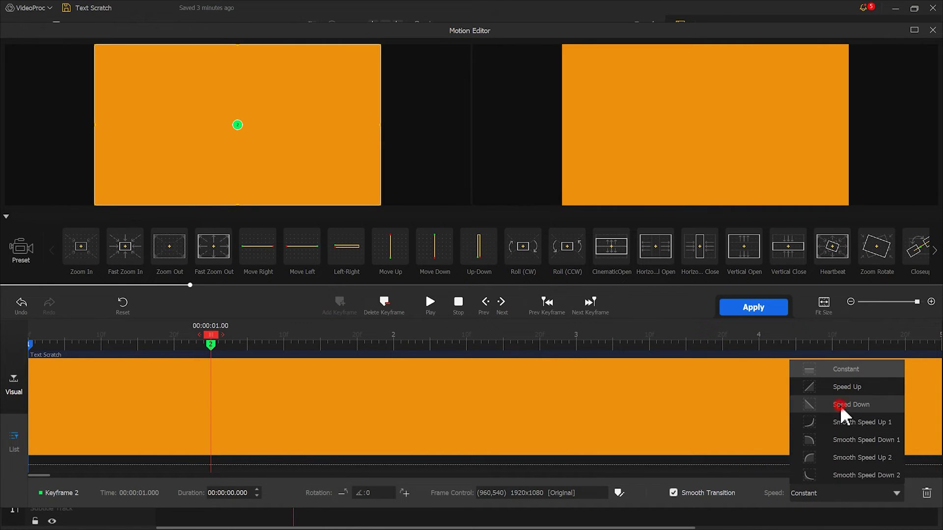
pyautogui.click(841, 406)
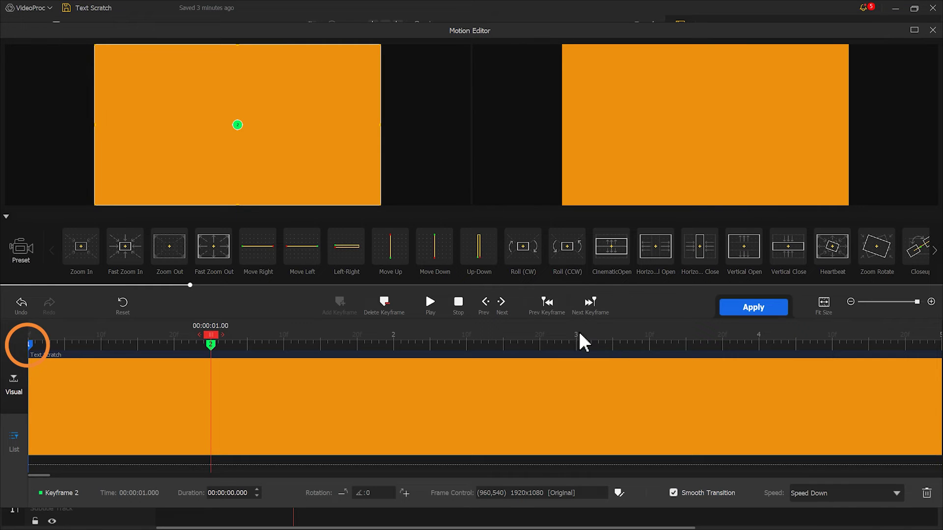
pyautogui.click(546, 303)
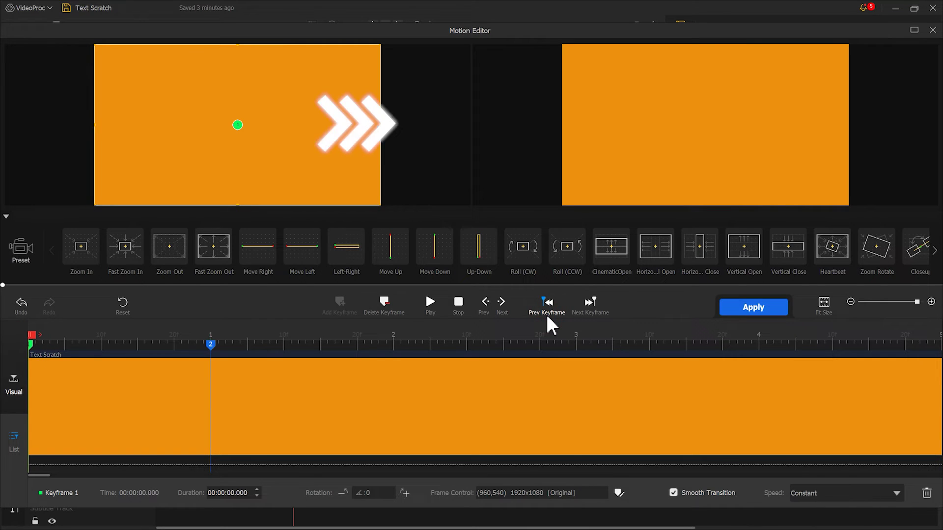
pyautogui.click(190, 156)
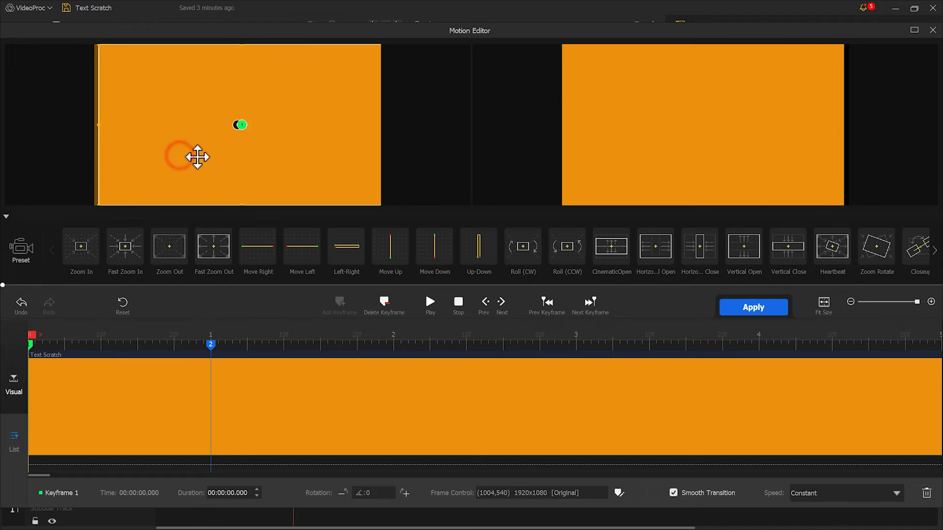
pyautogui.moveTo(190, 157); pyautogui.dragTo(463, 158)
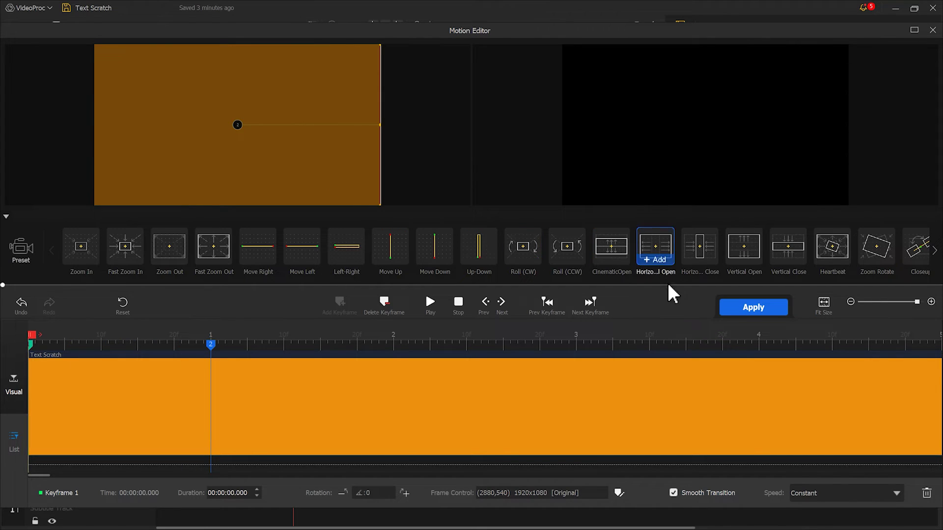
pyautogui.click(753, 307)
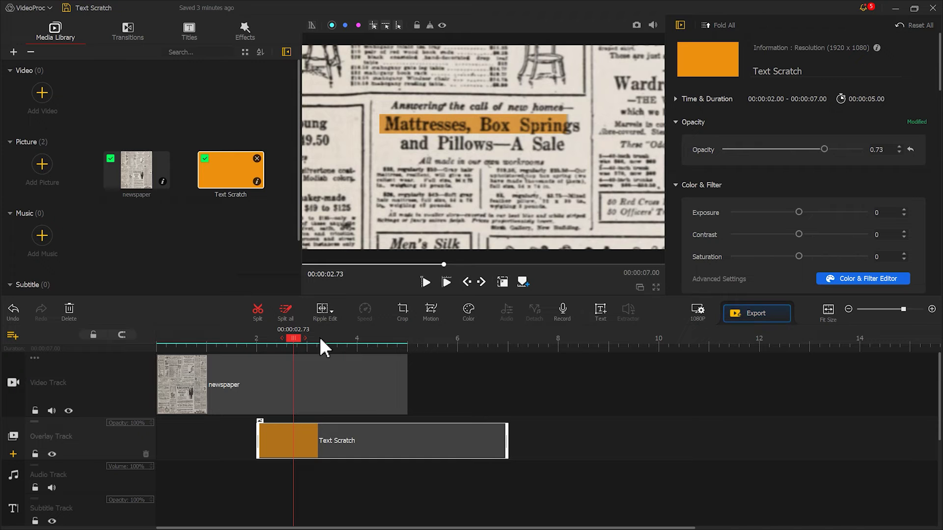
pyautogui.moveTo(294, 339); pyautogui.dragTo(156, 342)
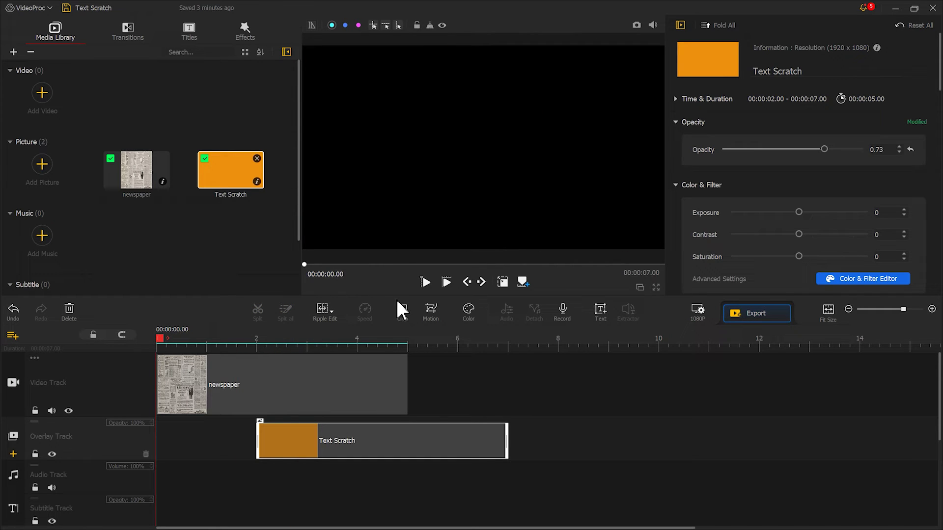
pyautogui.click(425, 282)
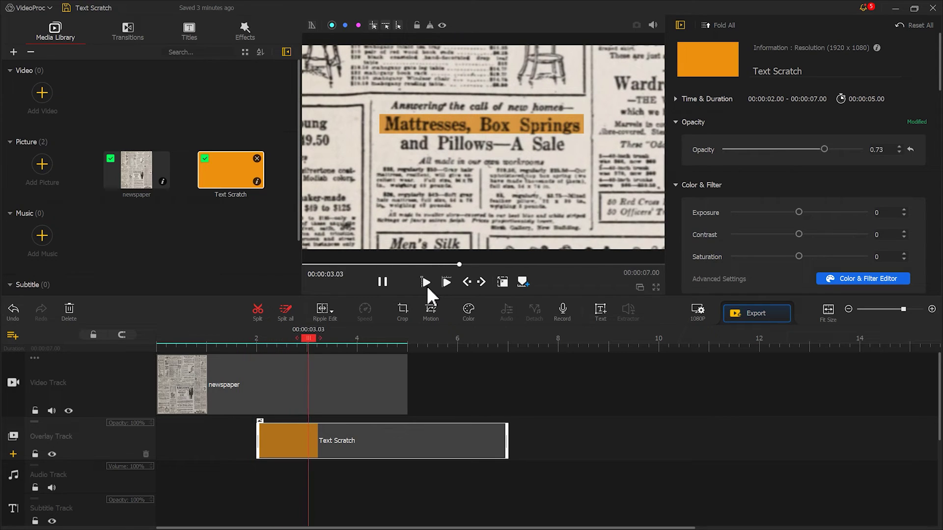
pyautogui.click(383, 282)
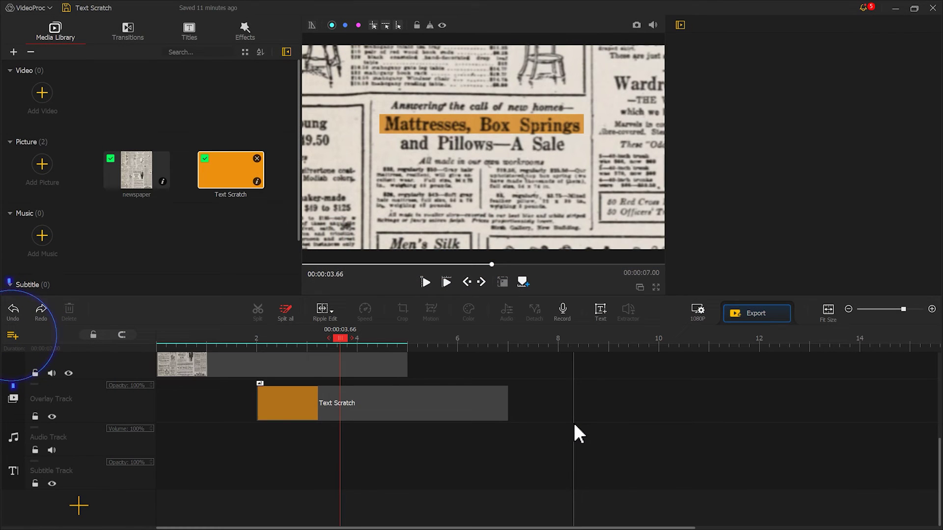
# Step: Add a new overlay track and paste a copy of the orange bar clip onto it
pyautogui.click(14, 337)
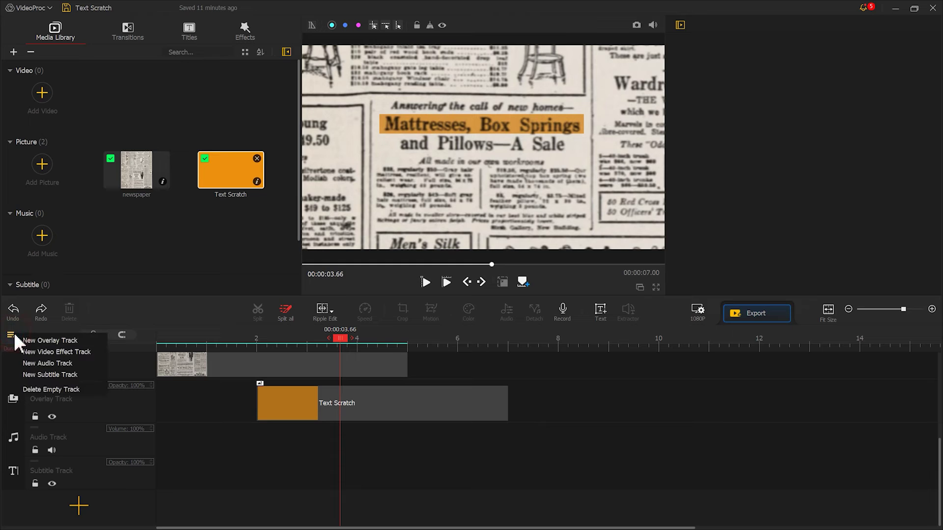
pyautogui.click(35, 336)
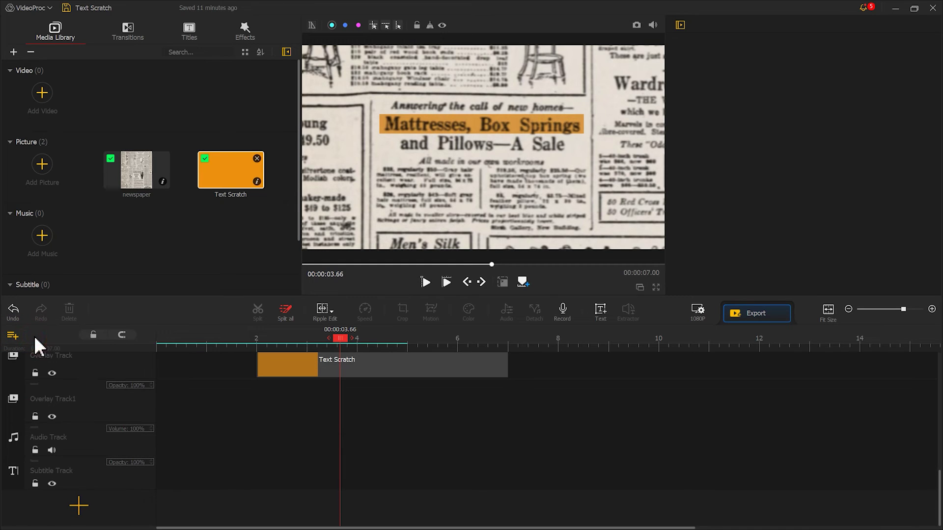
pyautogui.rightClick(284, 365)
pyautogui.click(304, 478)
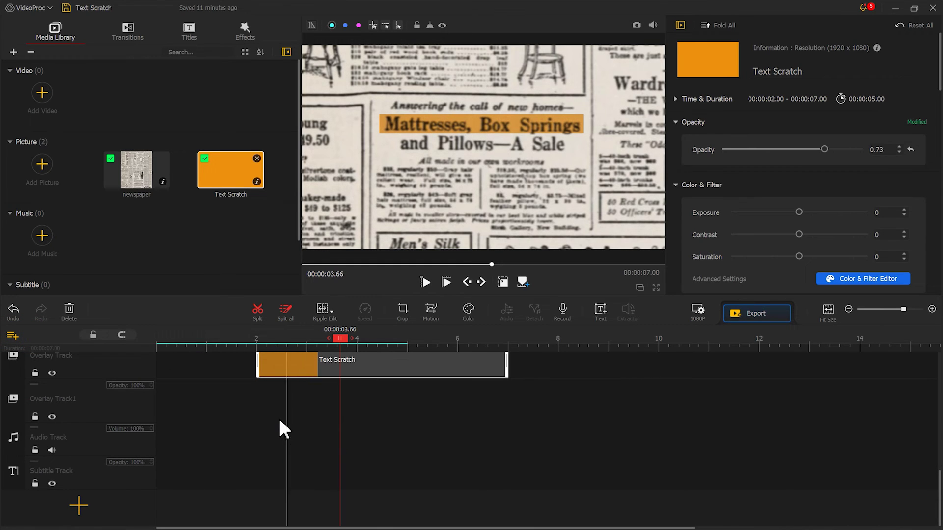
pyautogui.rightClick(272, 406)
pyautogui.click(286, 423)
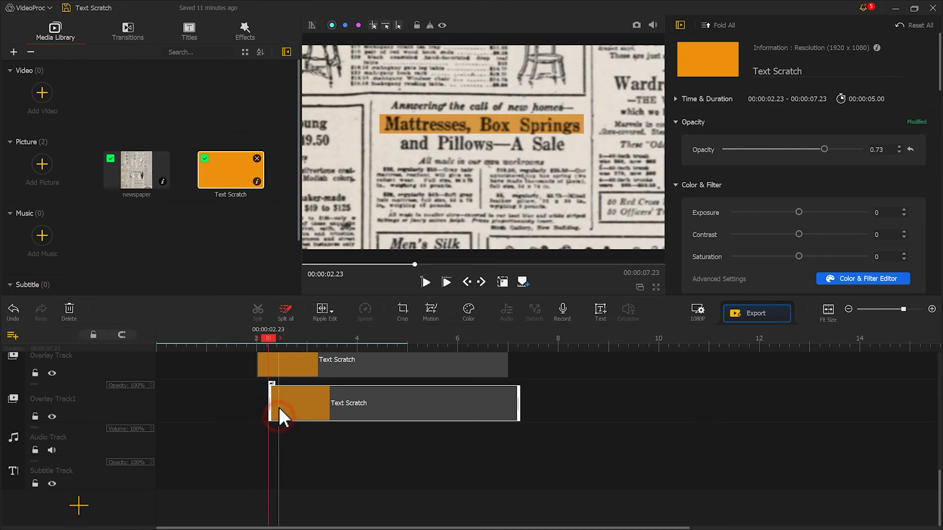
# Step: Fit the copied bar over 'and Pillows—A Sale' and start its clip at 2.40 seconds
pyautogui.moveTo(340, 338); pyautogui.dragTo(324, 338)
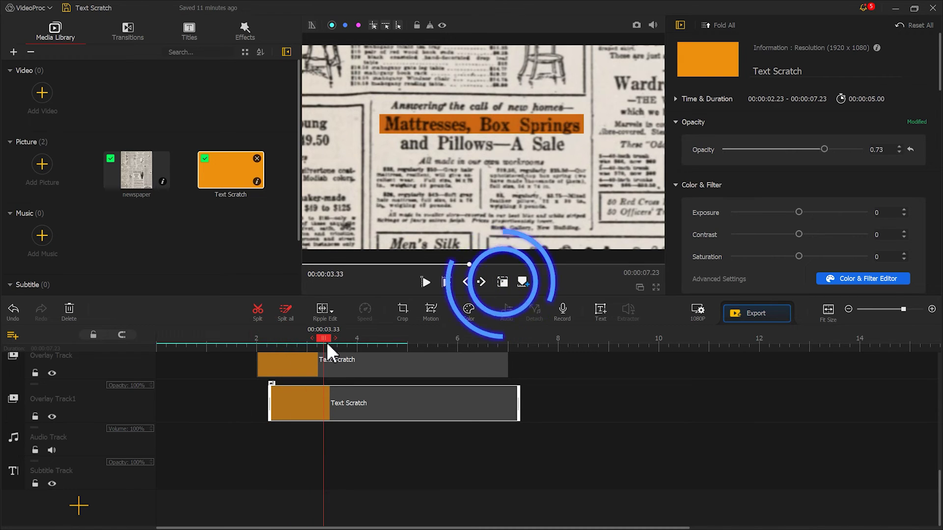
pyautogui.click(502, 282)
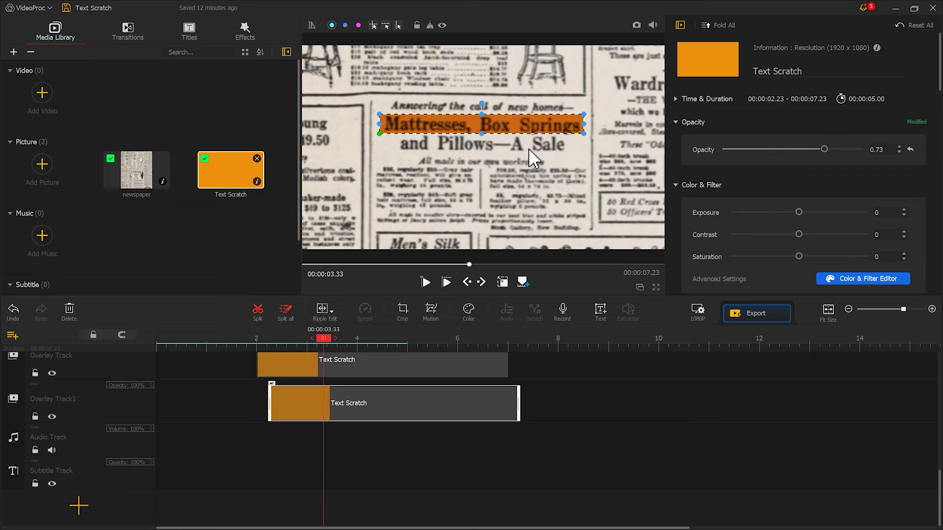
pyautogui.moveTo(527, 126); pyautogui.dragTo(544, 144)
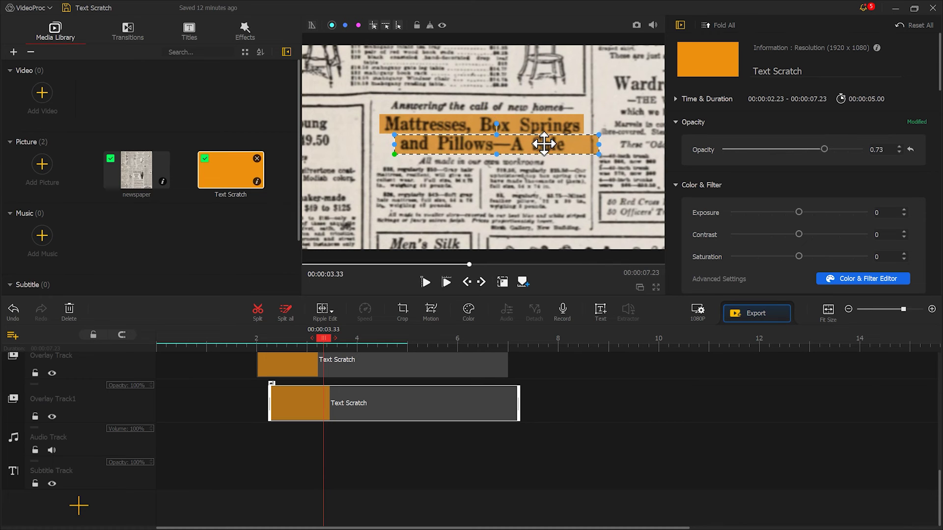
pyautogui.moveTo(599, 145); pyautogui.dragTo(567, 144)
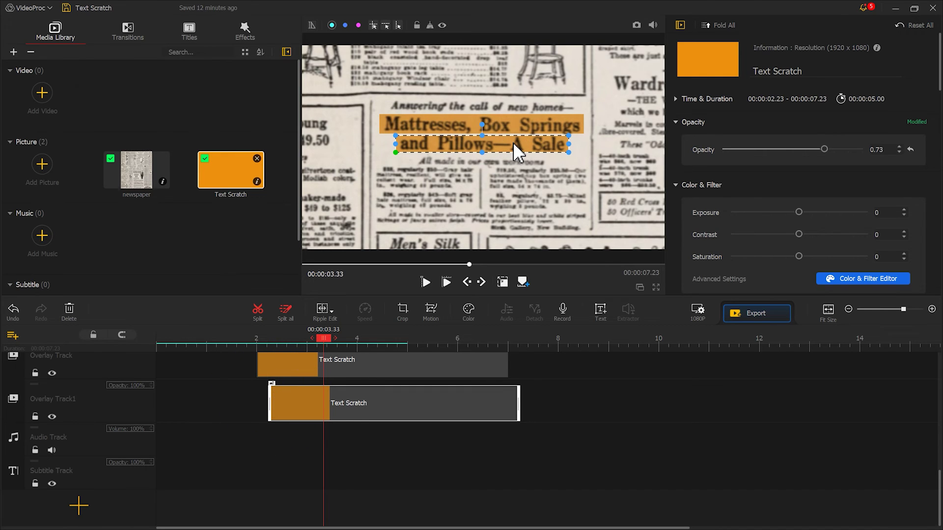
pyautogui.moveTo(287, 400); pyautogui.dragTo(296, 402)
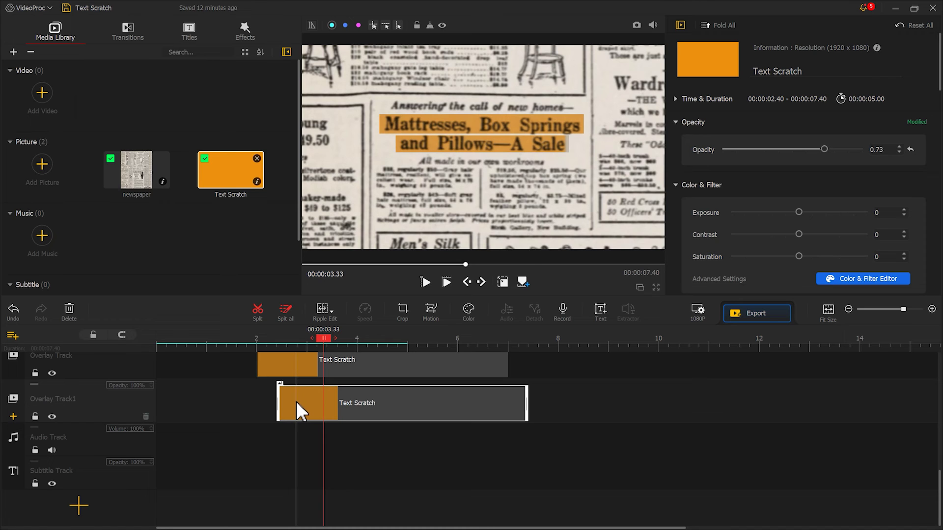
pyautogui.click(161, 339)
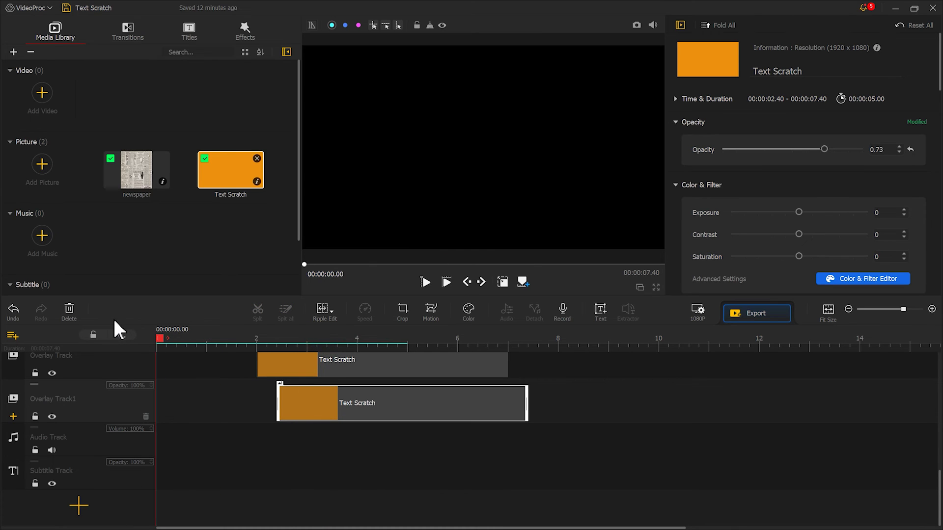
pyautogui.click(426, 282)
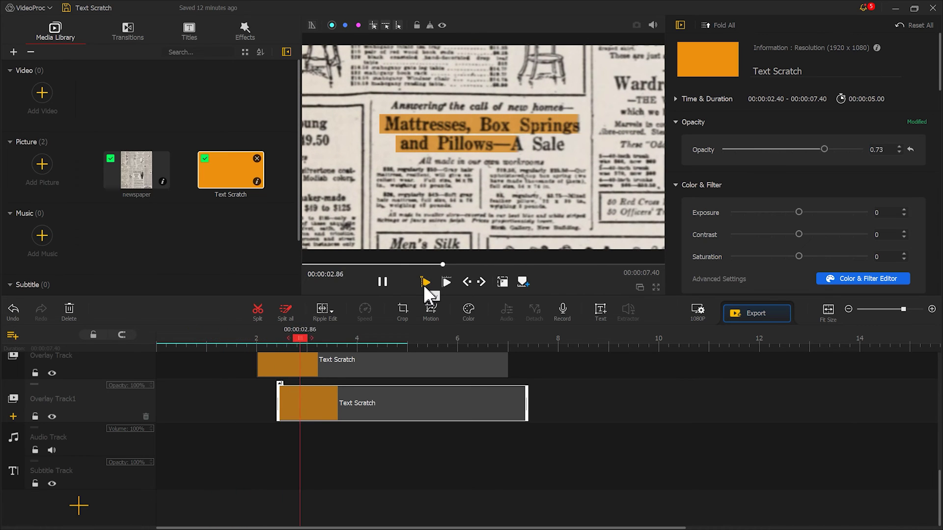
pyautogui.click(384, 283)
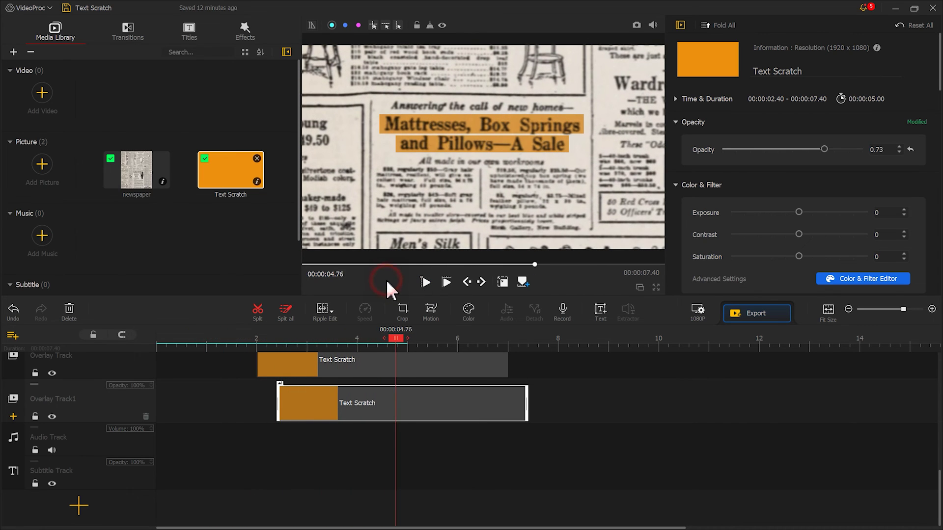